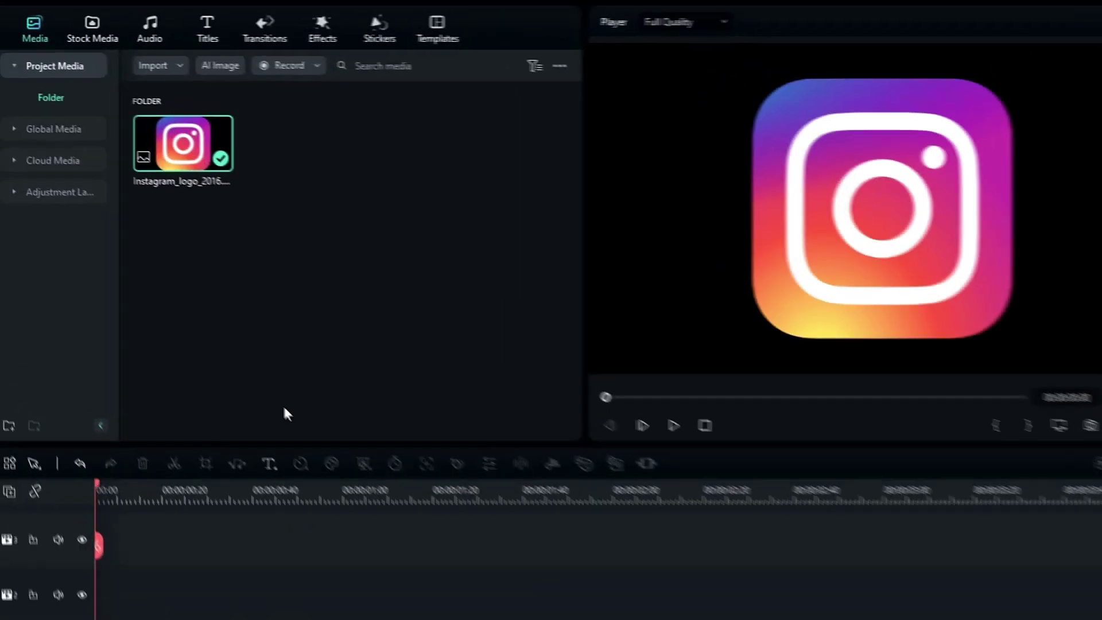
Step: Place a White solid clip on track 2 above the logo and apply Image Mask to it
click(29, 24)
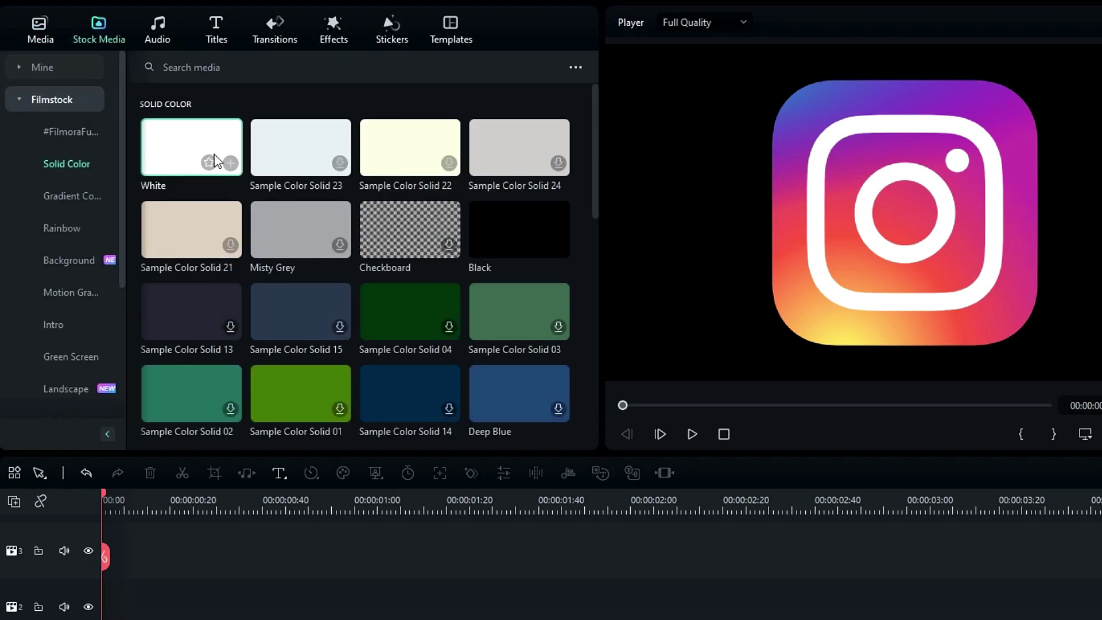
drag(191, 150, 100, 600)
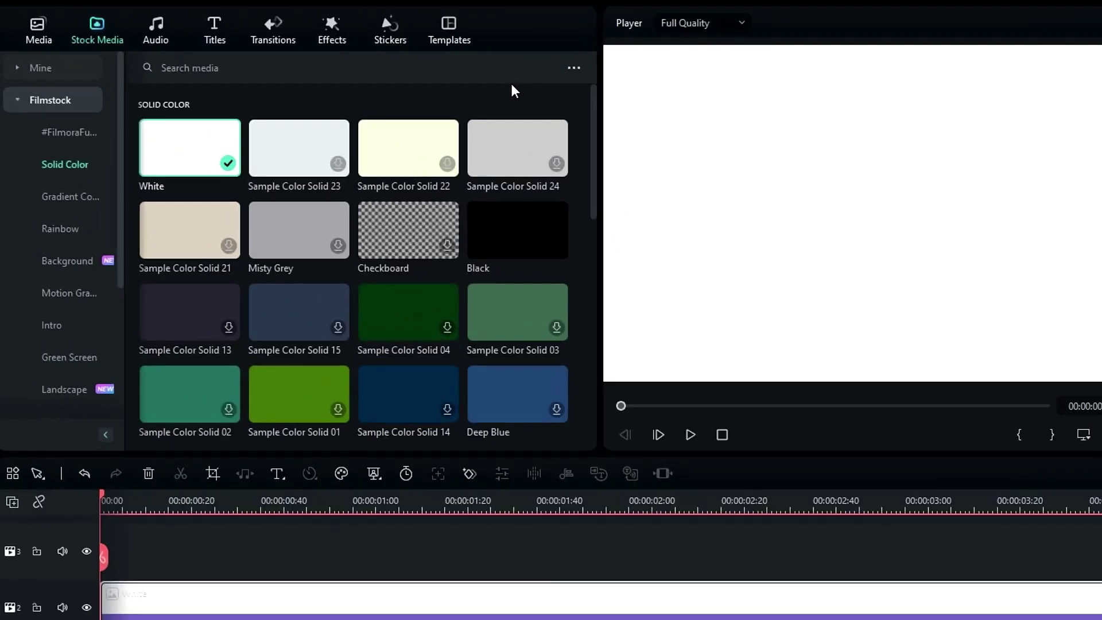
click(347, 36)
click(281, 67)
text(mask)
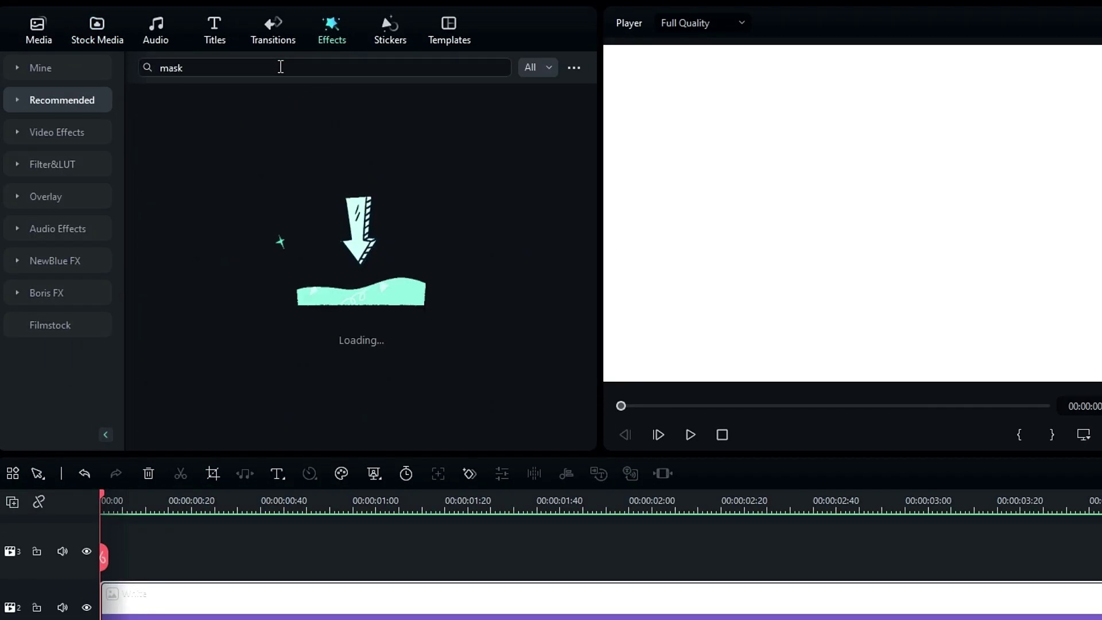
drag(288, 125, 438, 610)
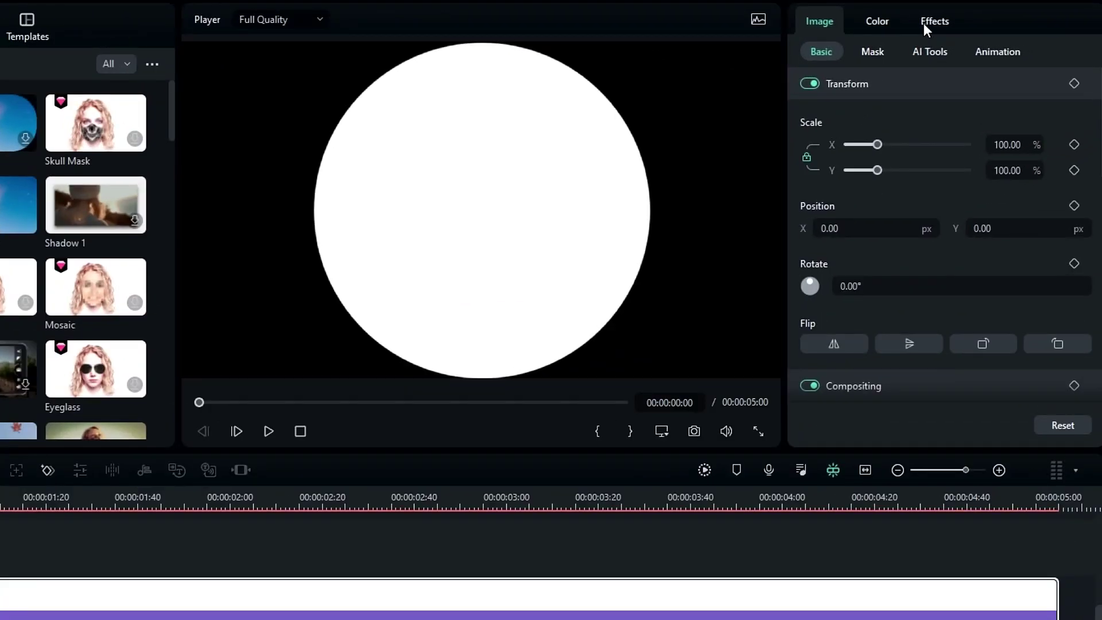
Step: Keyframe Image Mask width and height from 0 at the start to 250 at 00:00:05:00
click(926, 22)
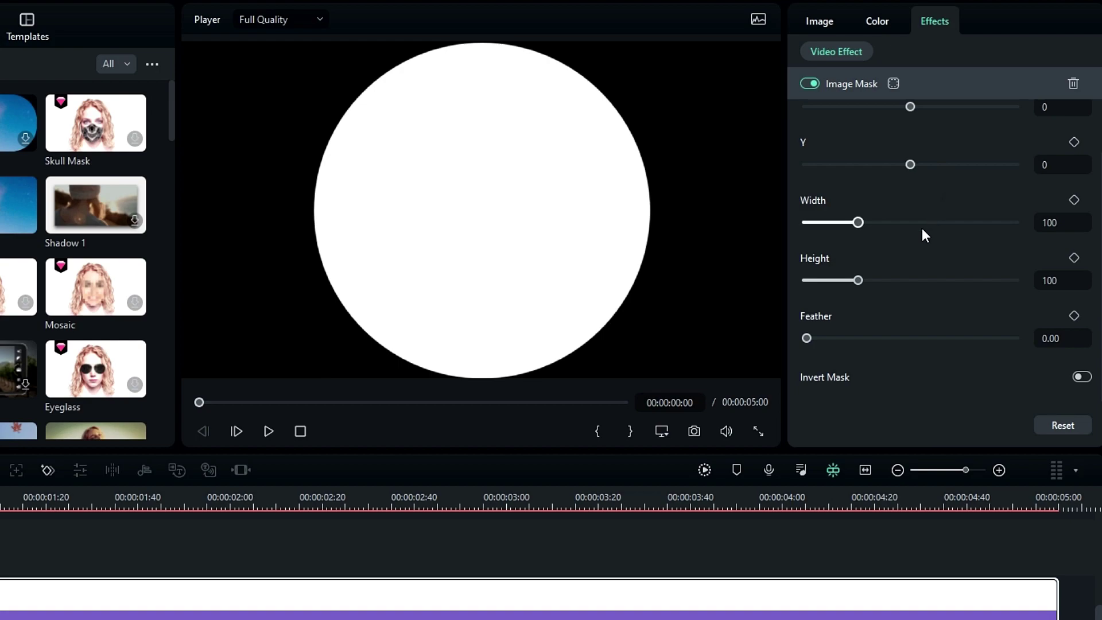
click(1073, 201)
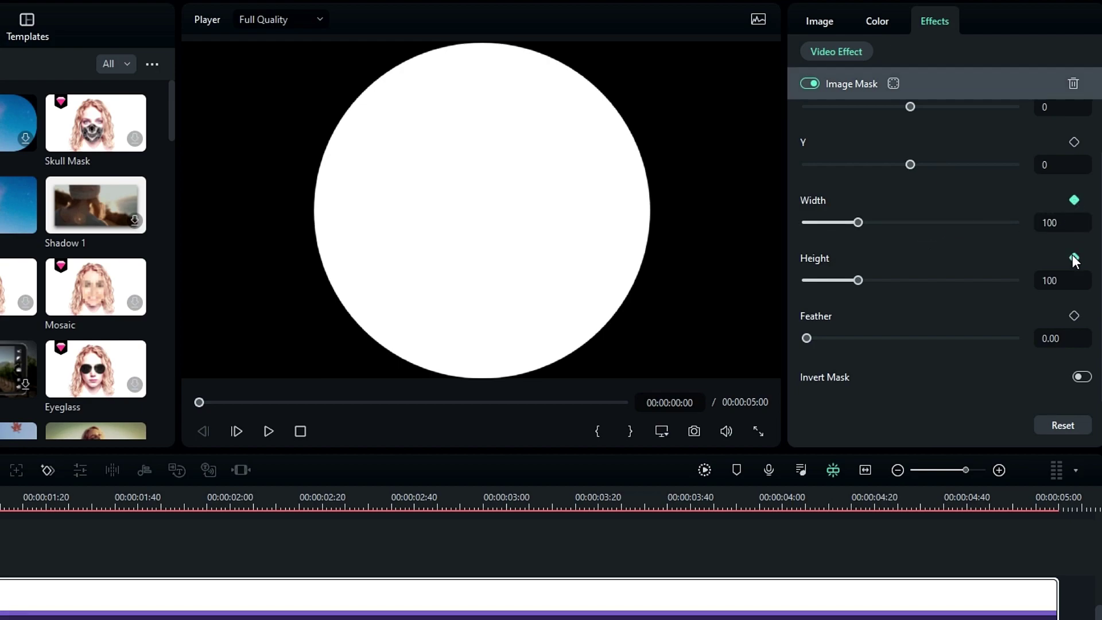
drag(858, 223, 772, 218)
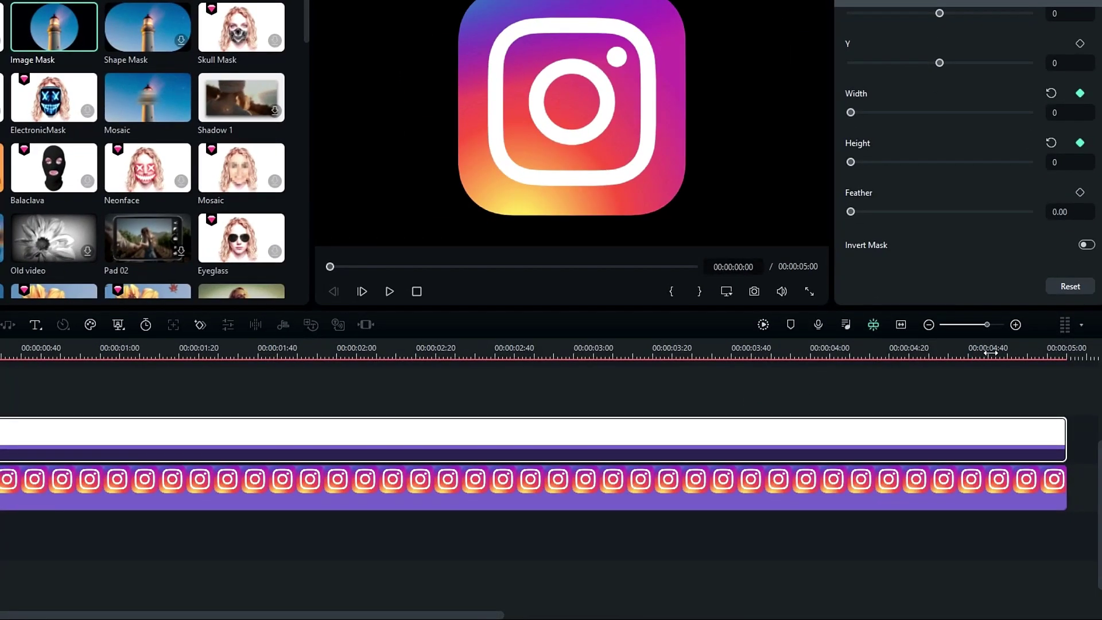
click(977, 498)
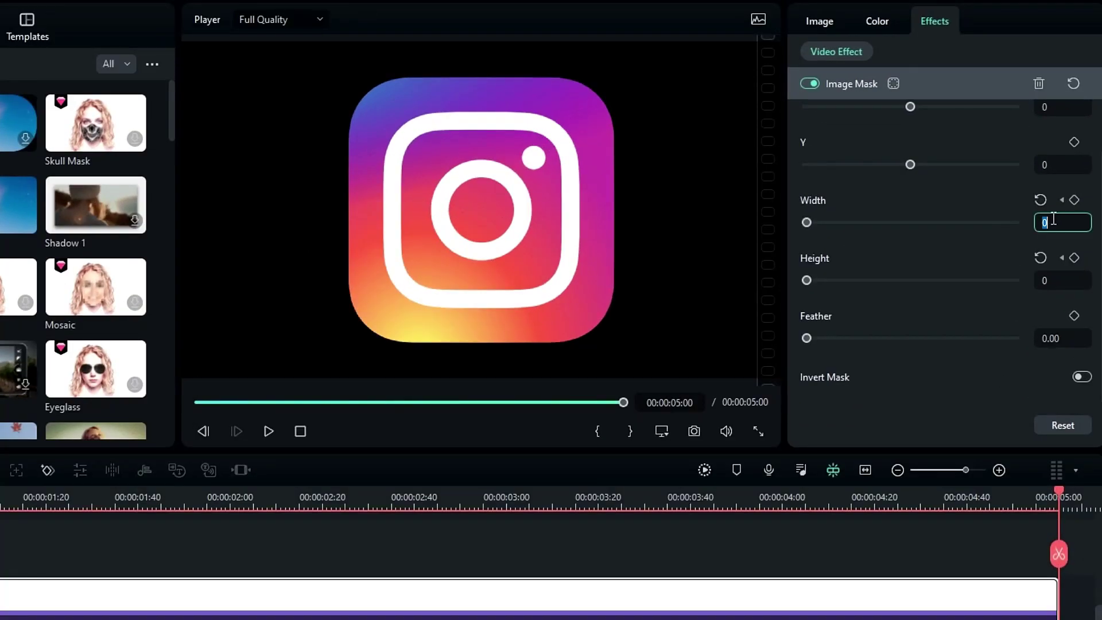
click(1055, 280)
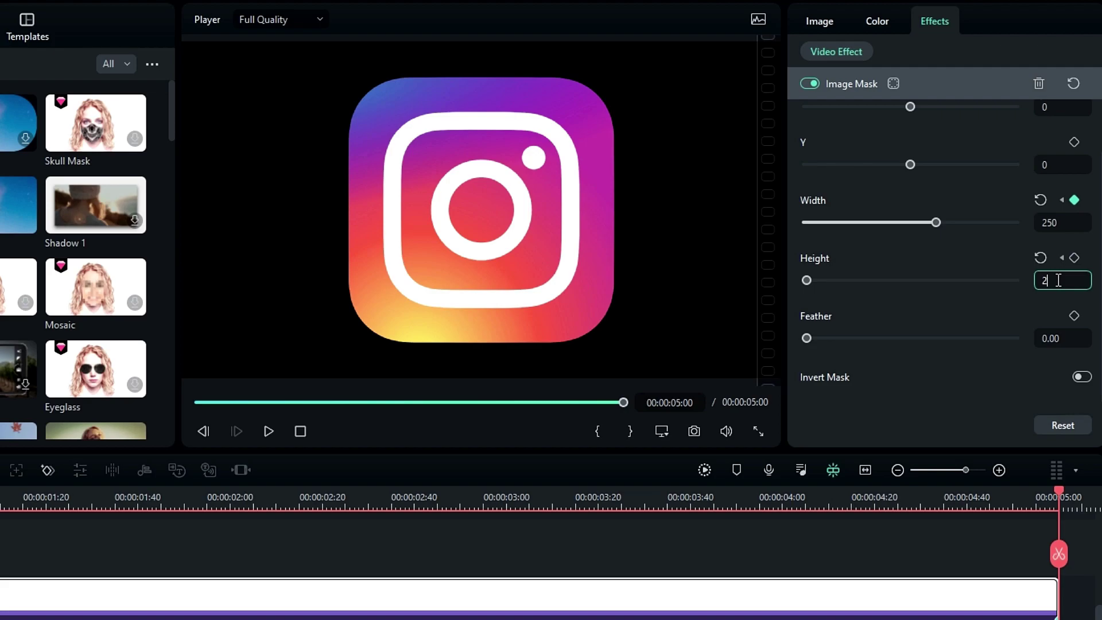
text(250)
key(Return)
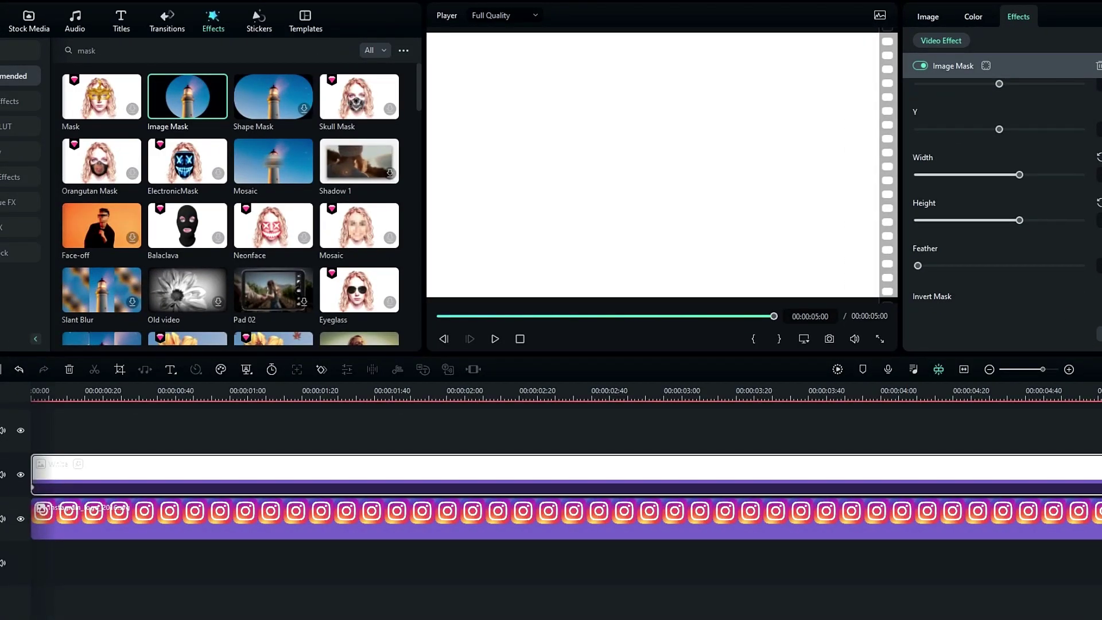
drag(947, 394, 363, 395)
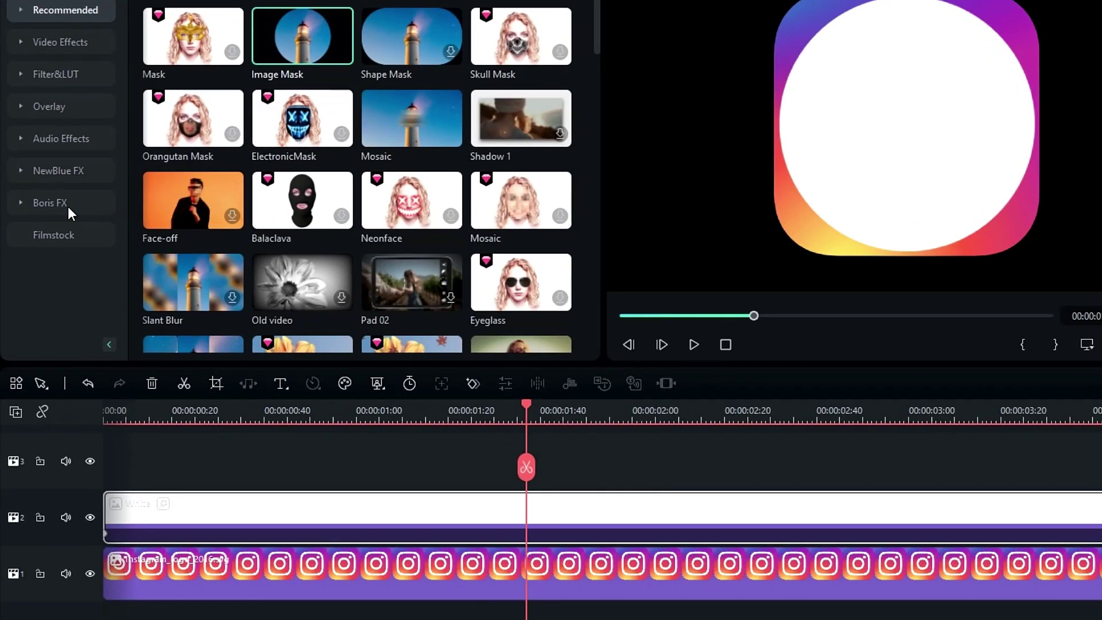
Step: Apply the NewBlue Elements Alpha Processor effect to the White clip
click(63, 173)
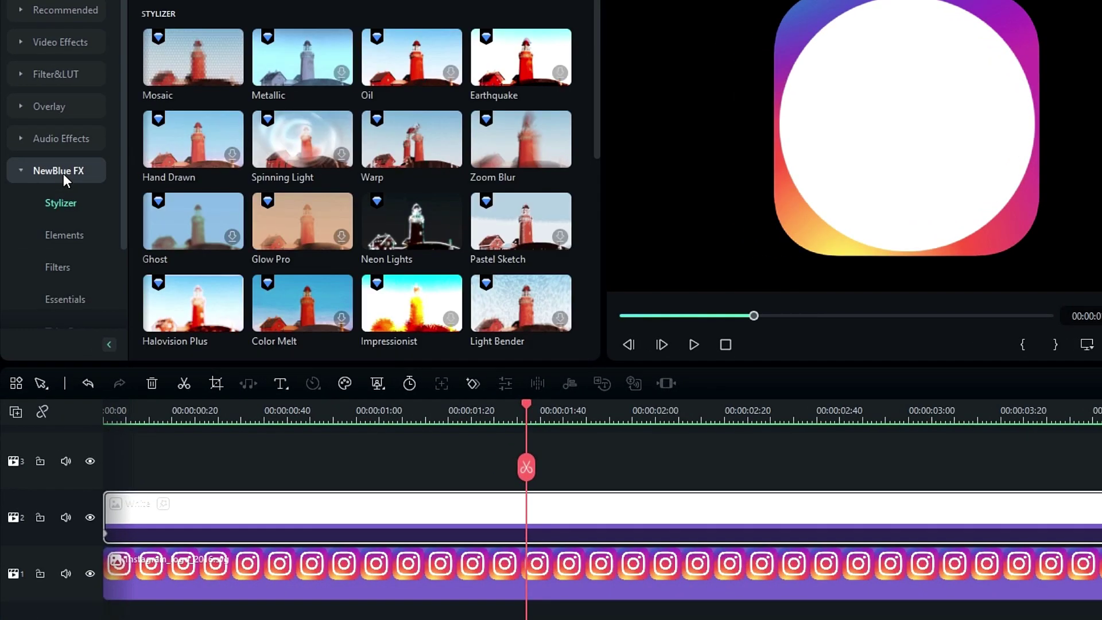
click(68, 232)
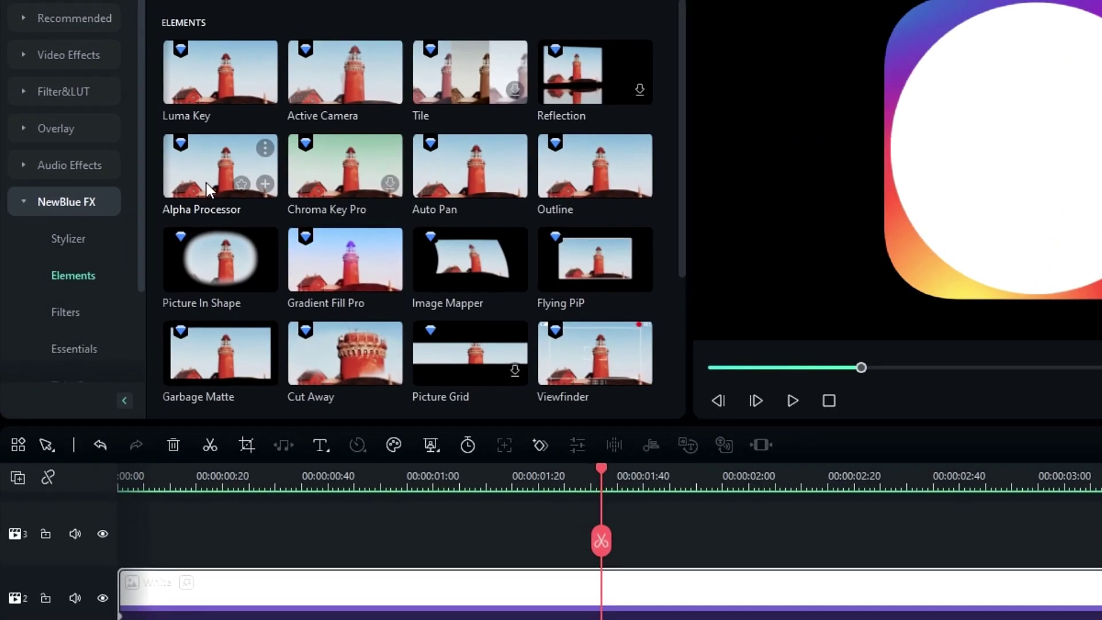
drag(208, 162, 306, 589)
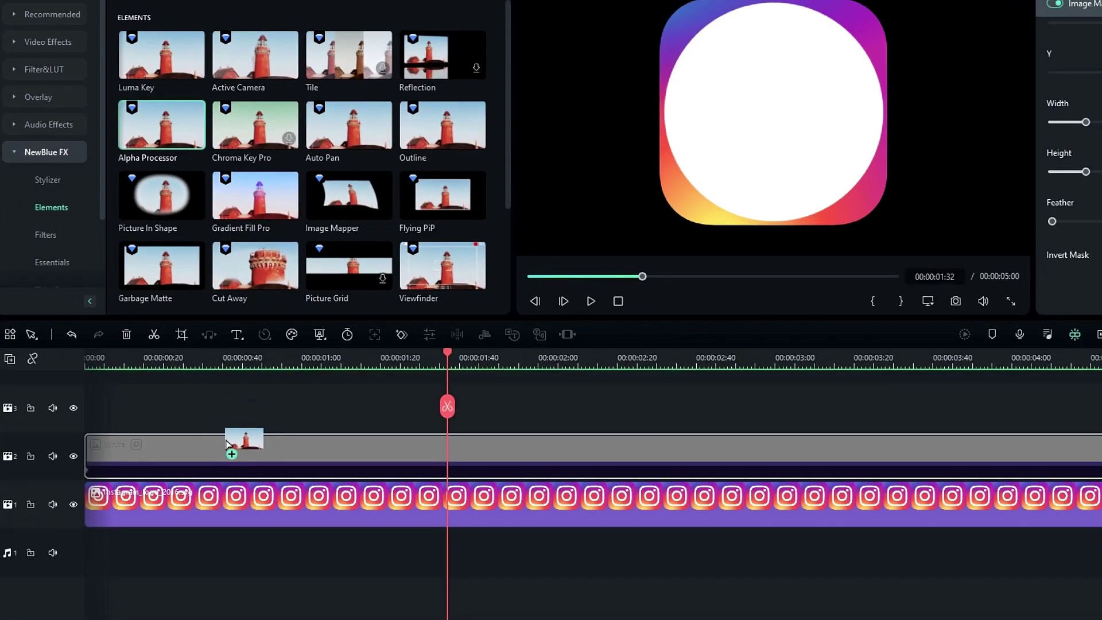
drag(221, 454, 223, 456)
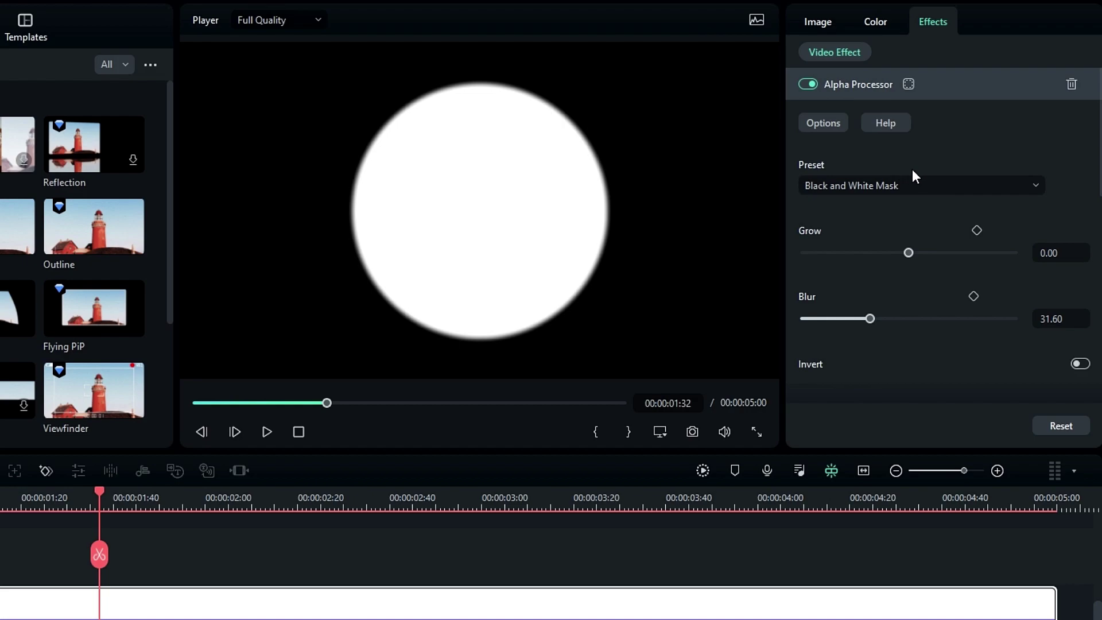
Step: Reset the Alpha Processor preset to None, enable Invert, and set Grow to 30
click(917, 183)
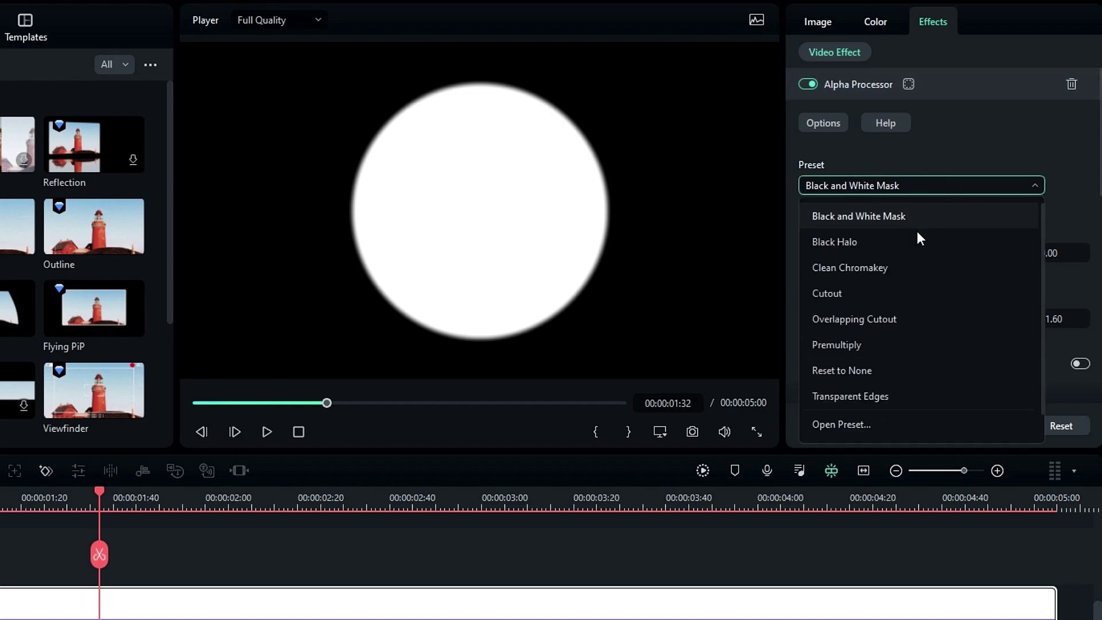
click(841, 373)
scroll(901, 230, down, 2)
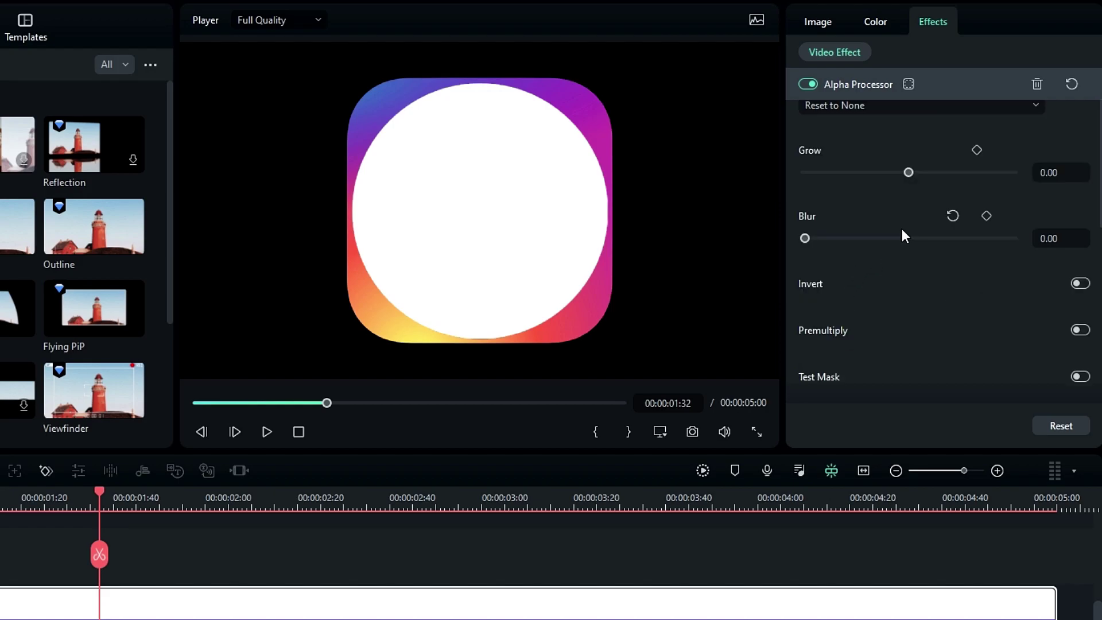
click(1081, 284)
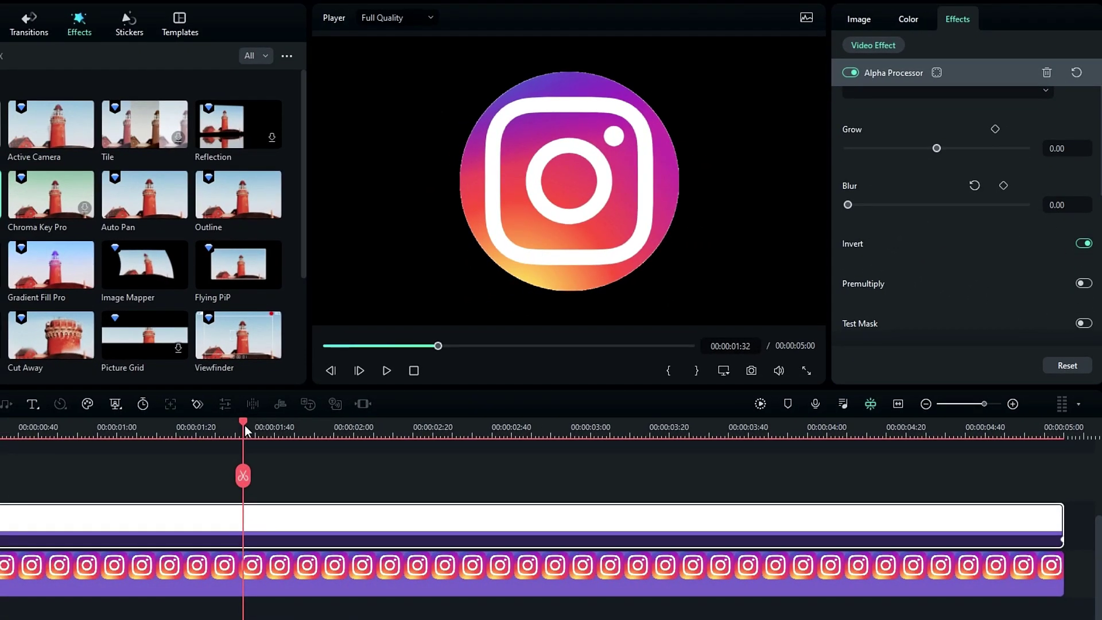
drag(245, 431, 401, 430)
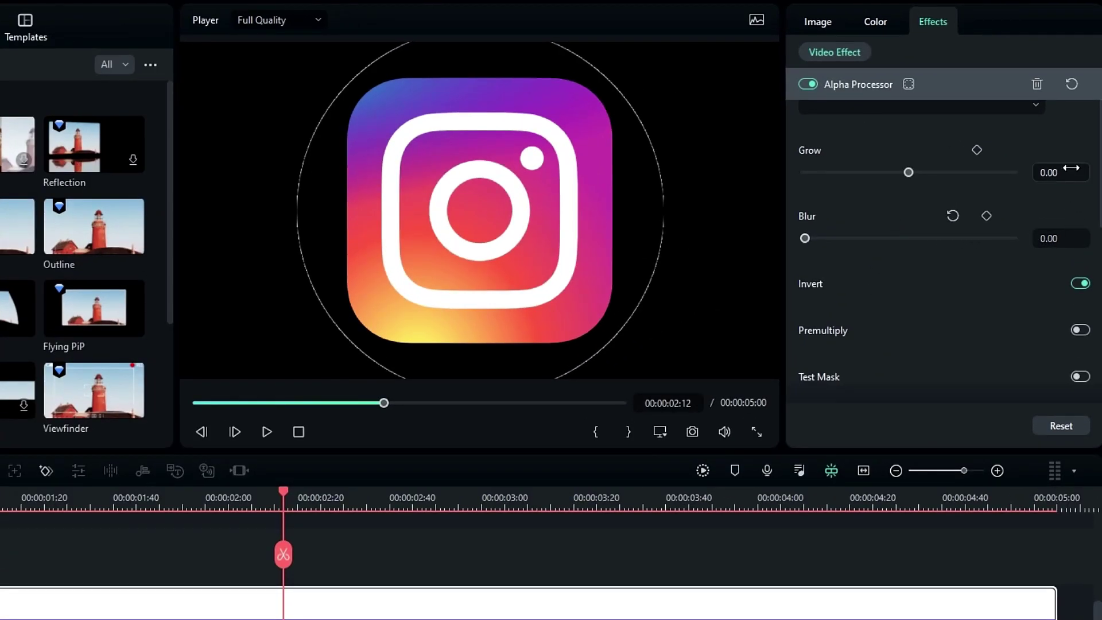
key(Return)
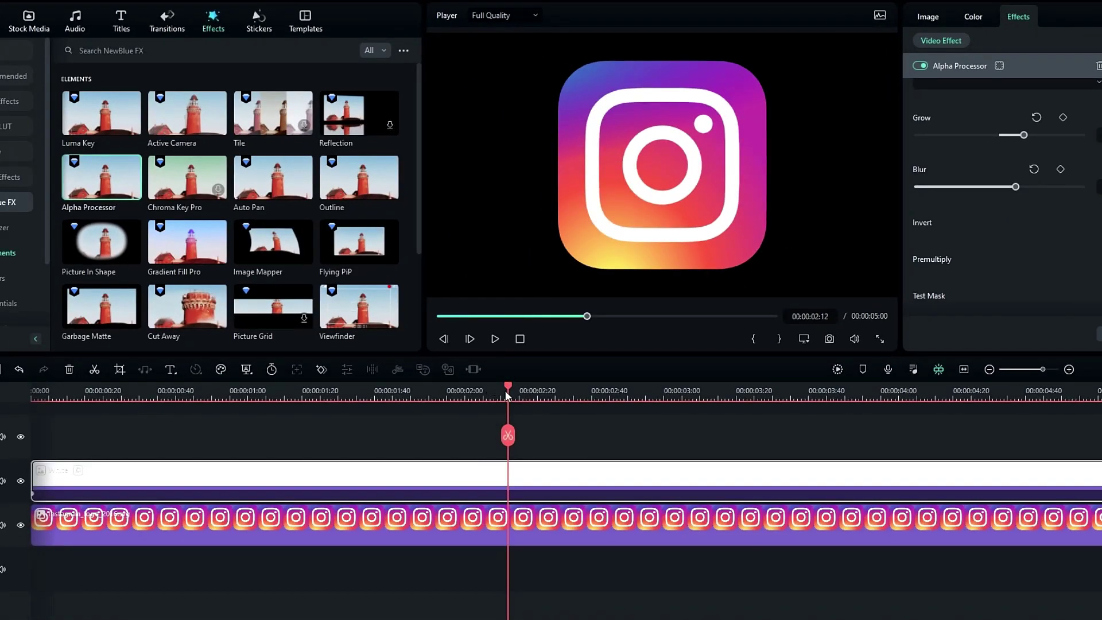
Step: Apply the NewBlue Essentials Pixelator effect to the white clip
drag(506, 395, 273, 378)
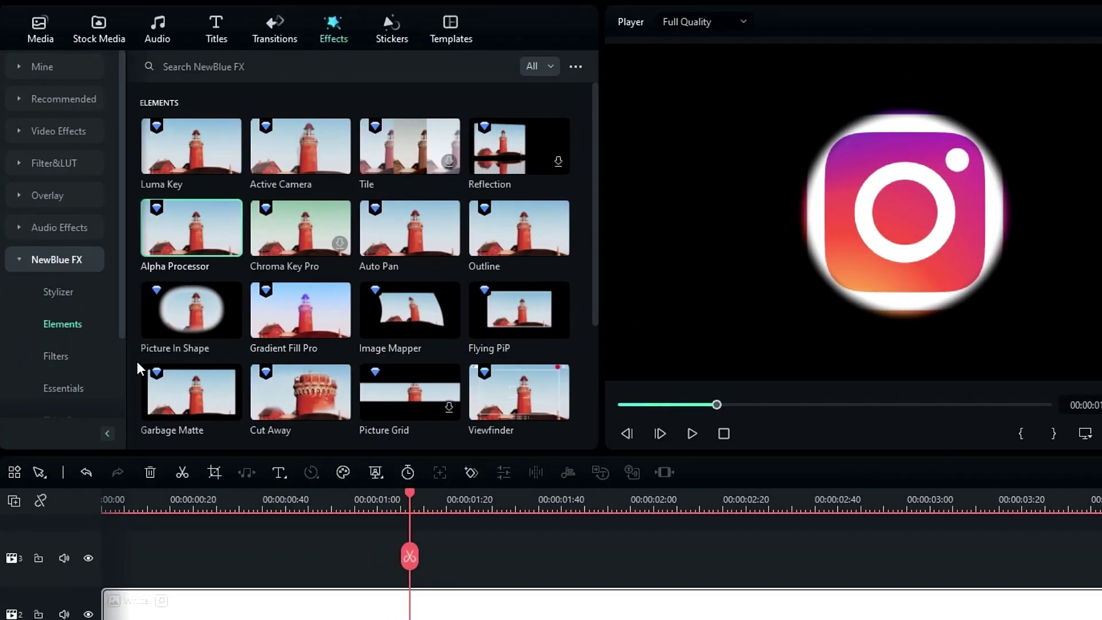
click(47, 357)
click(60, 387)
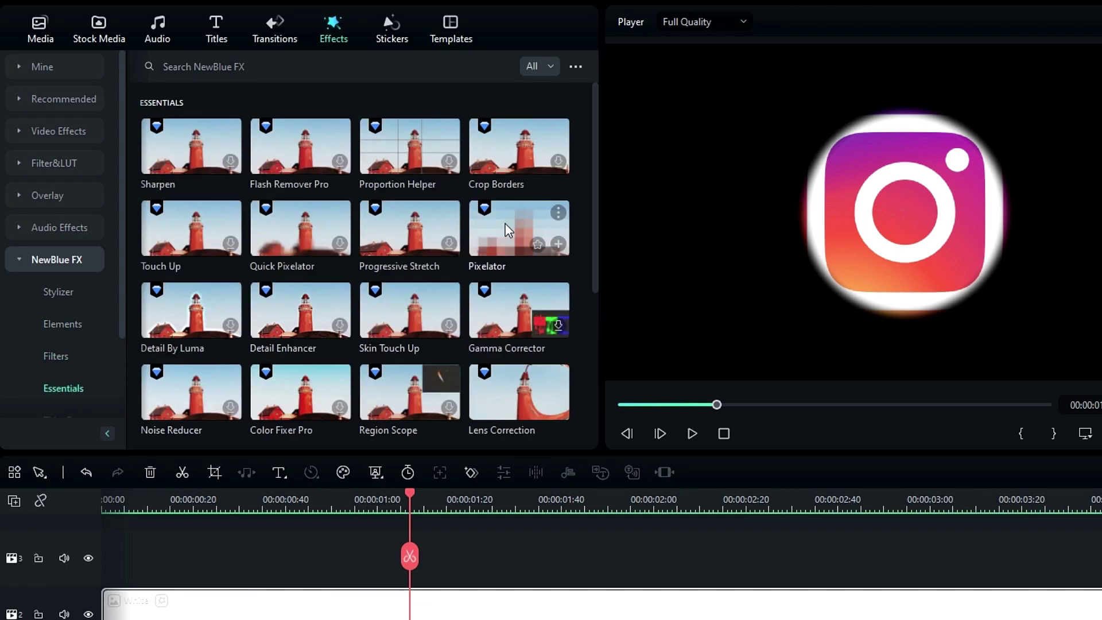
drag(498, 226, 448, 614)
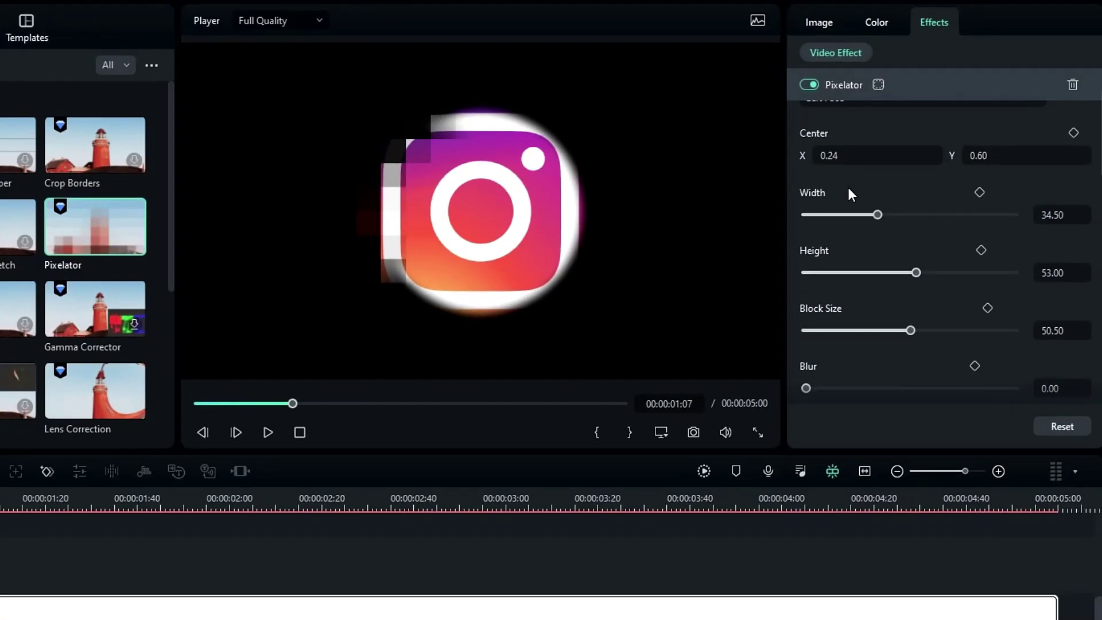
Step: Set Pixelator width and height to 100, Block Size 30, and center to 0.50, 0.50
scroll(972, 161, up, 2)
scroll(997, 160, down, 2)
drag(878, 214, 1036, 226)
drag(916, 273, 1028, 274)
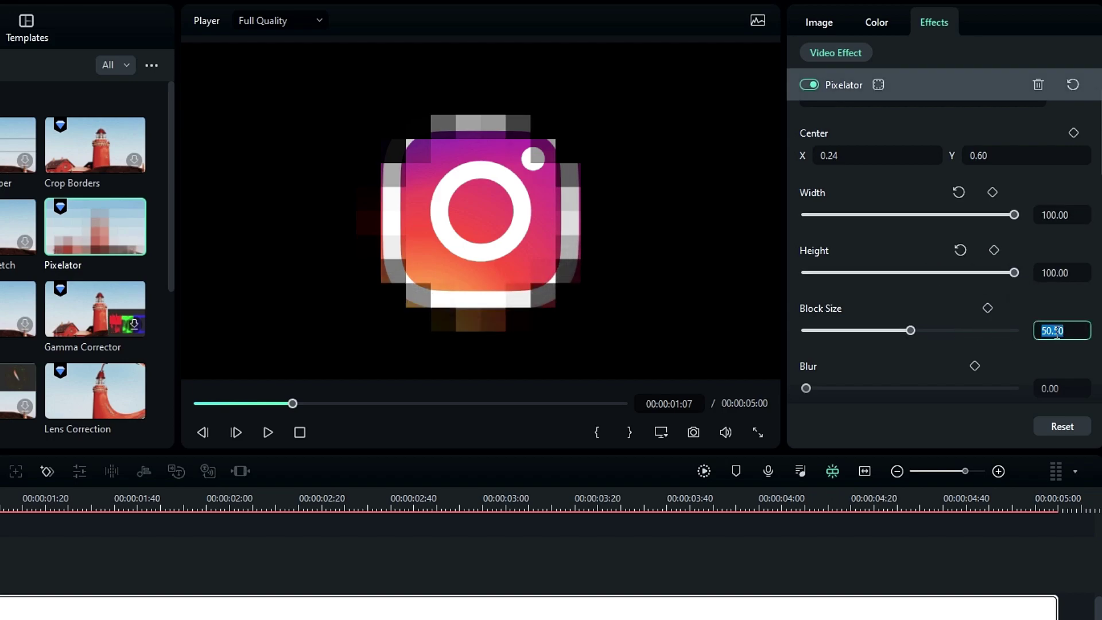
key(Return)
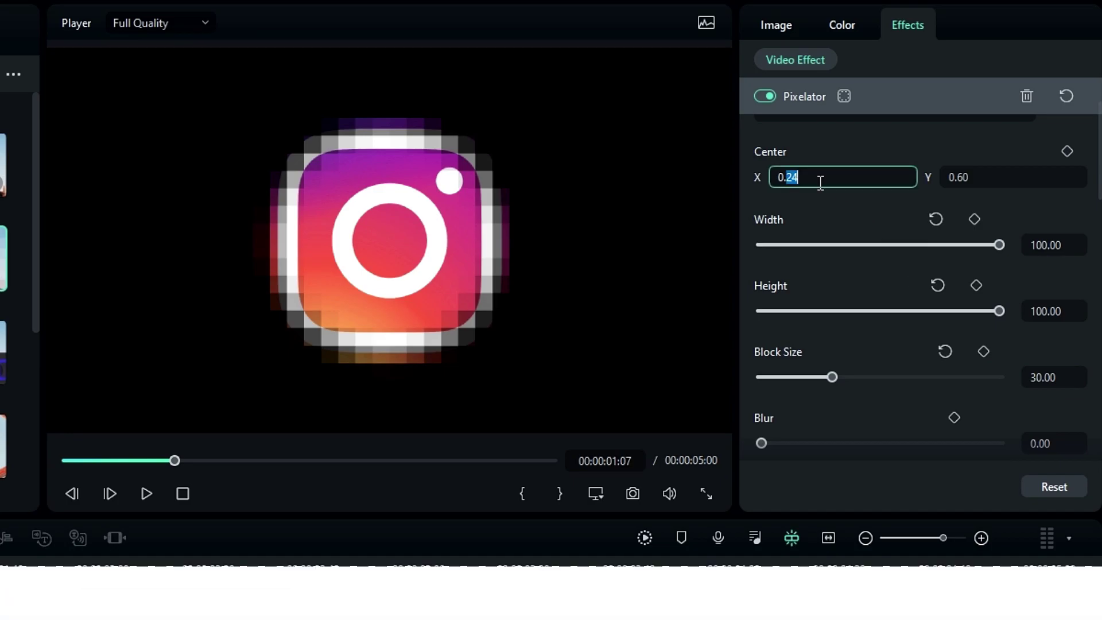
text(5)
double_click(998, 175)
text(5)
key(Return)
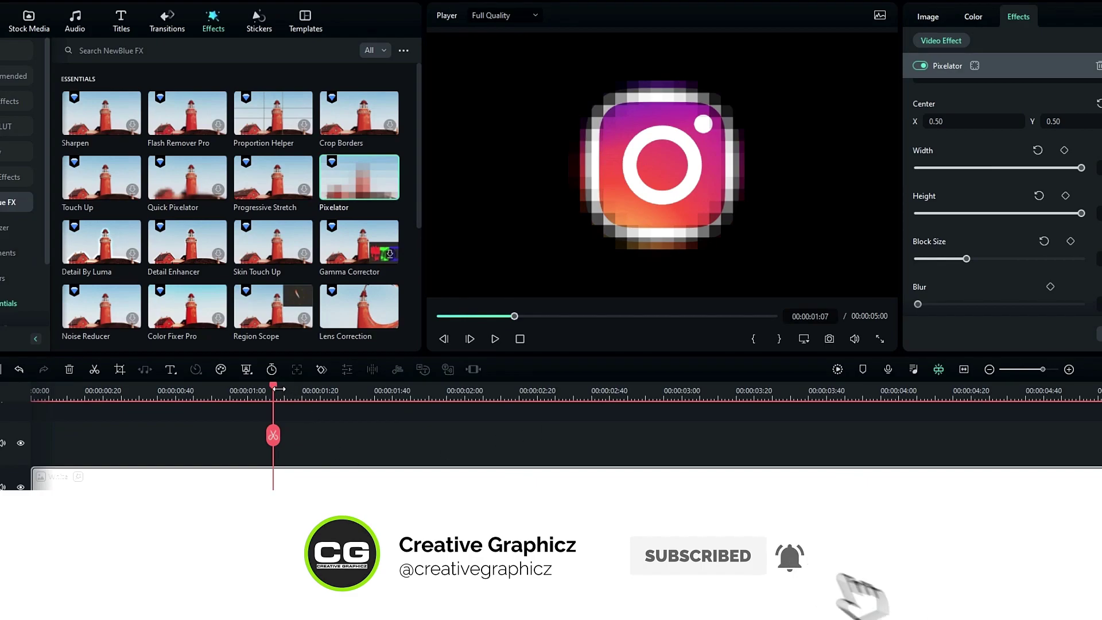
drag(279, 389, 348, 390)
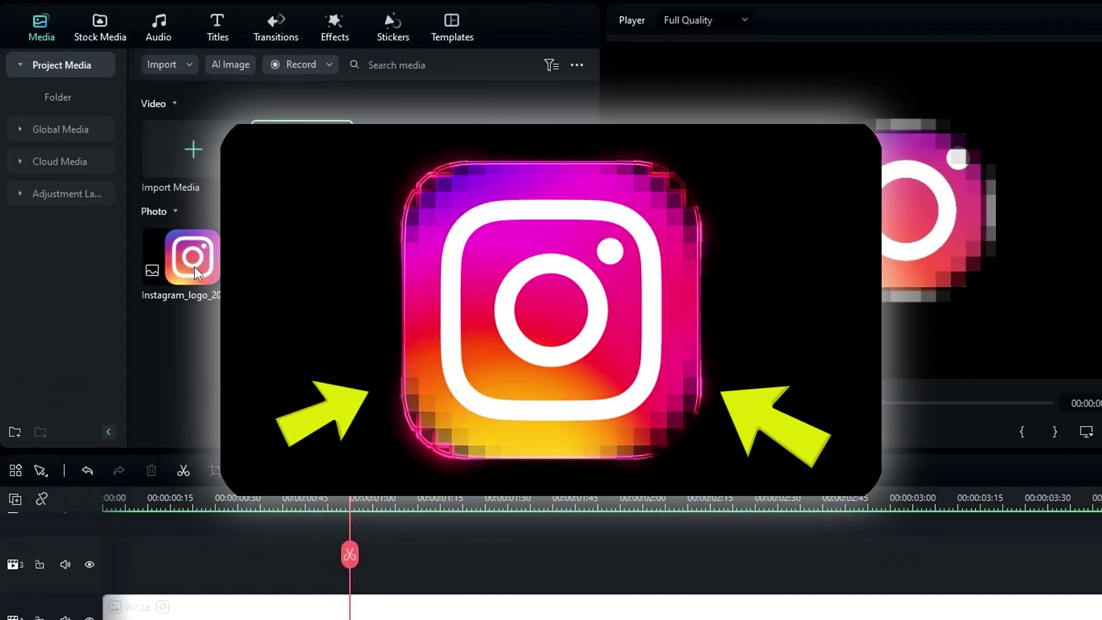
Step: Place an Adjustment Layer preset on track 3 starting at 00:00
click(40, 196)
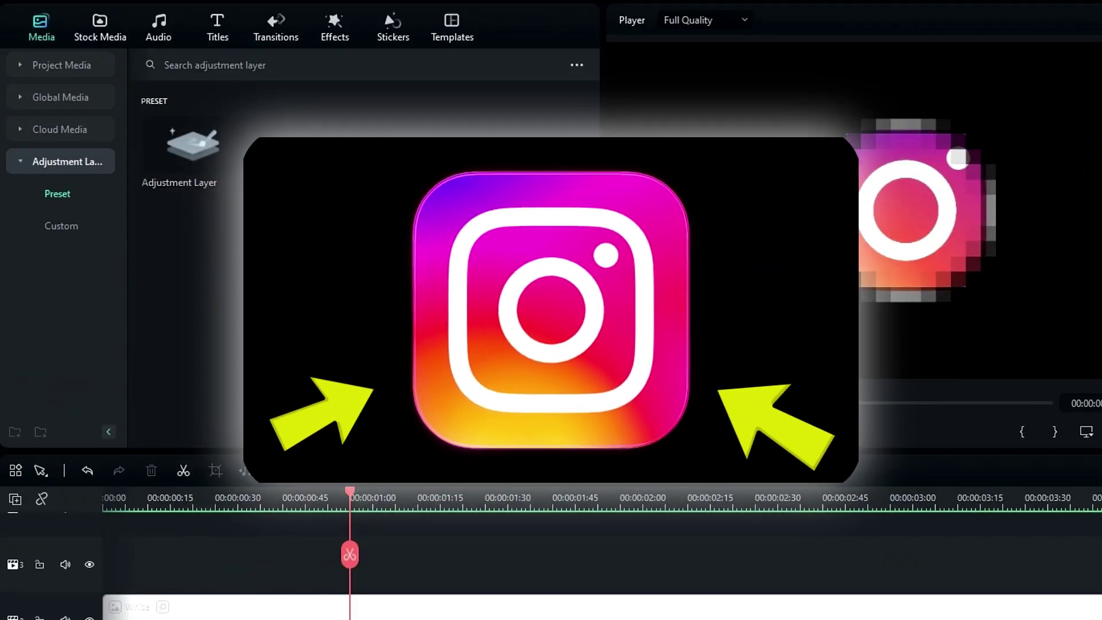
drag(191, 163, 248, 499)
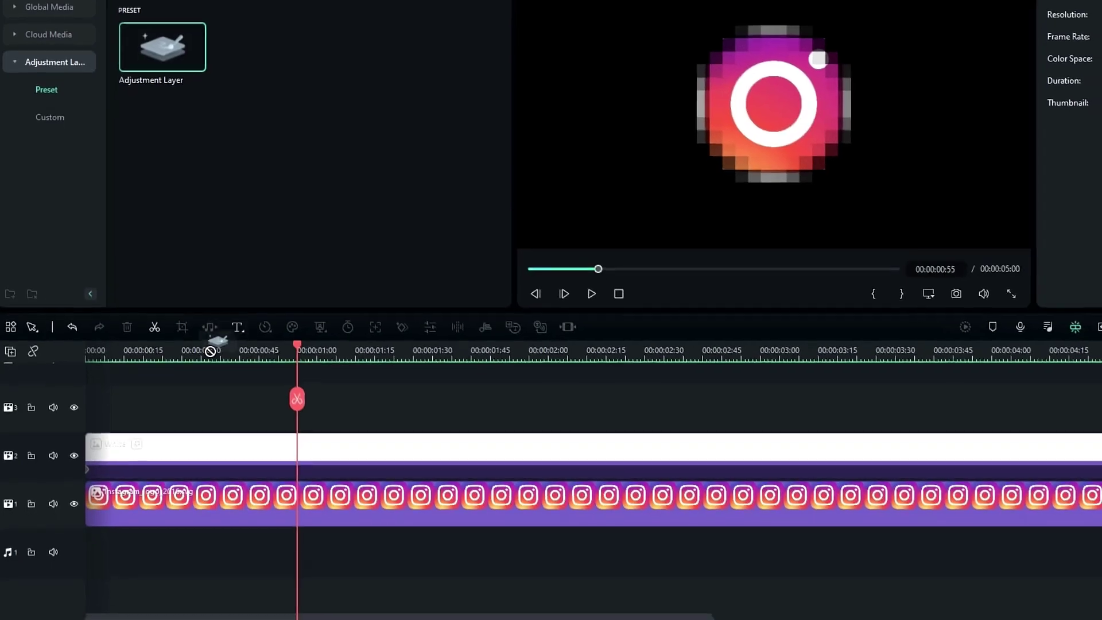
drag(209, 351, 86, 422)
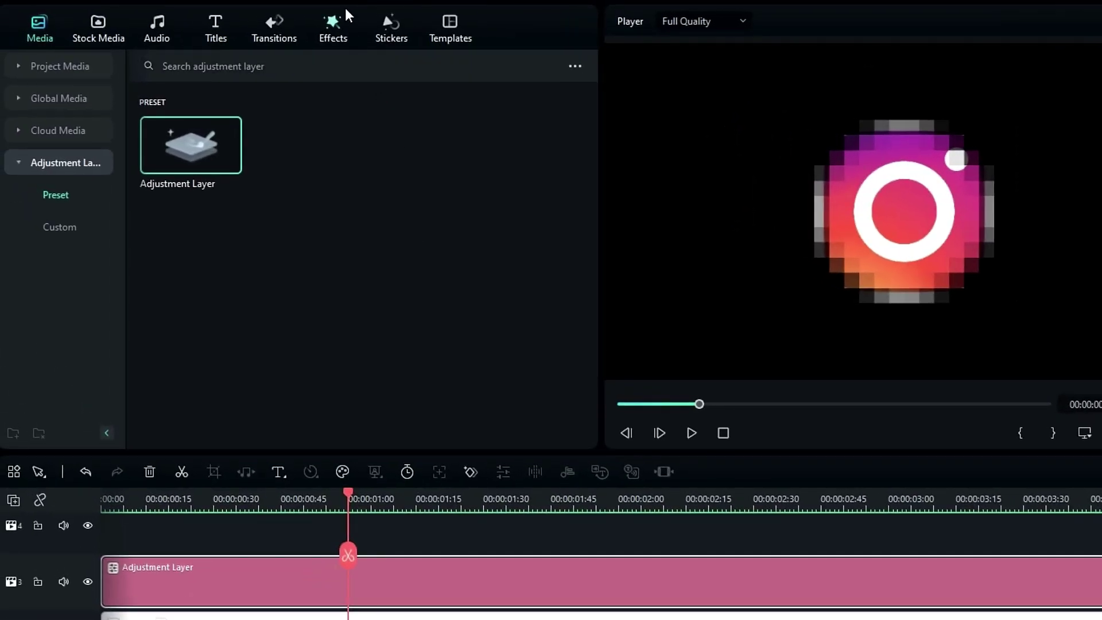
Step: Find the Chalk Edge effect with a 'chalk edges' search and apply it to the Adjustment Layer
click(212, 21)
scroll(59, 94, up, 4)
click(59, 98)
click(180, 66)
text(chalk edges)
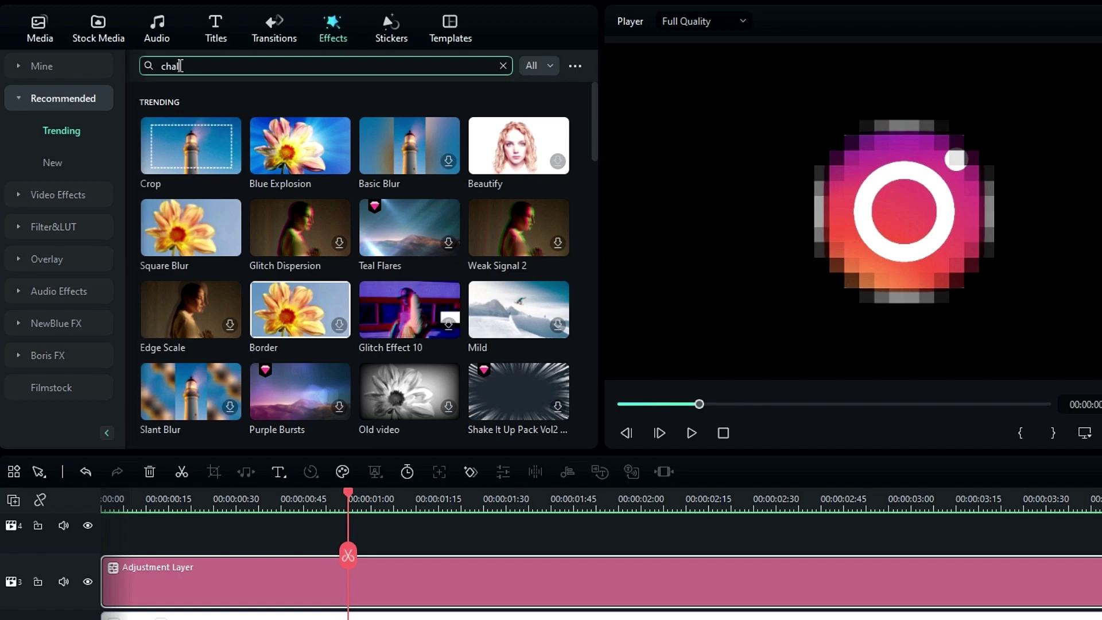
key(Return)
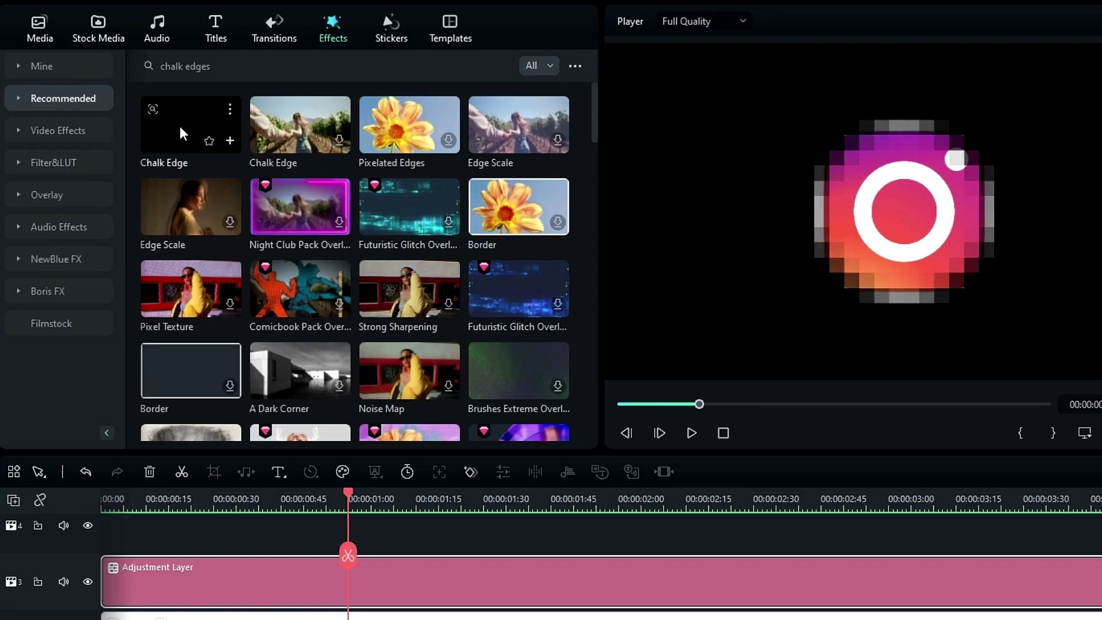
drag(183, 123, 237, 588)
drag(204, 436, 204, 437)
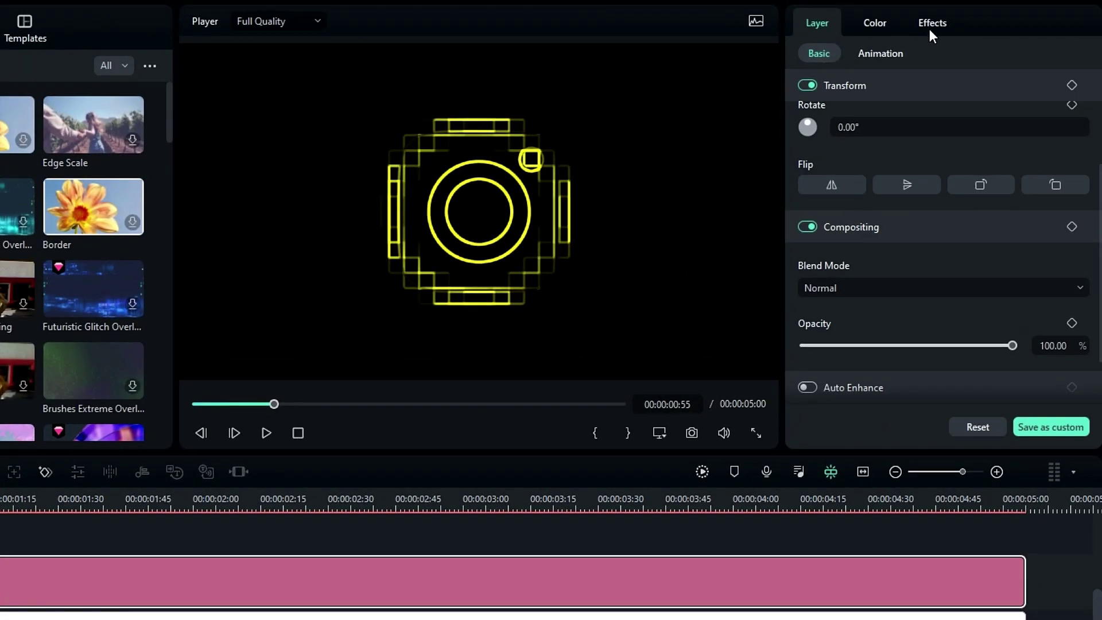
Step: Change the Chalk Edge outline colour from yellow to dark red
click(931, 28)
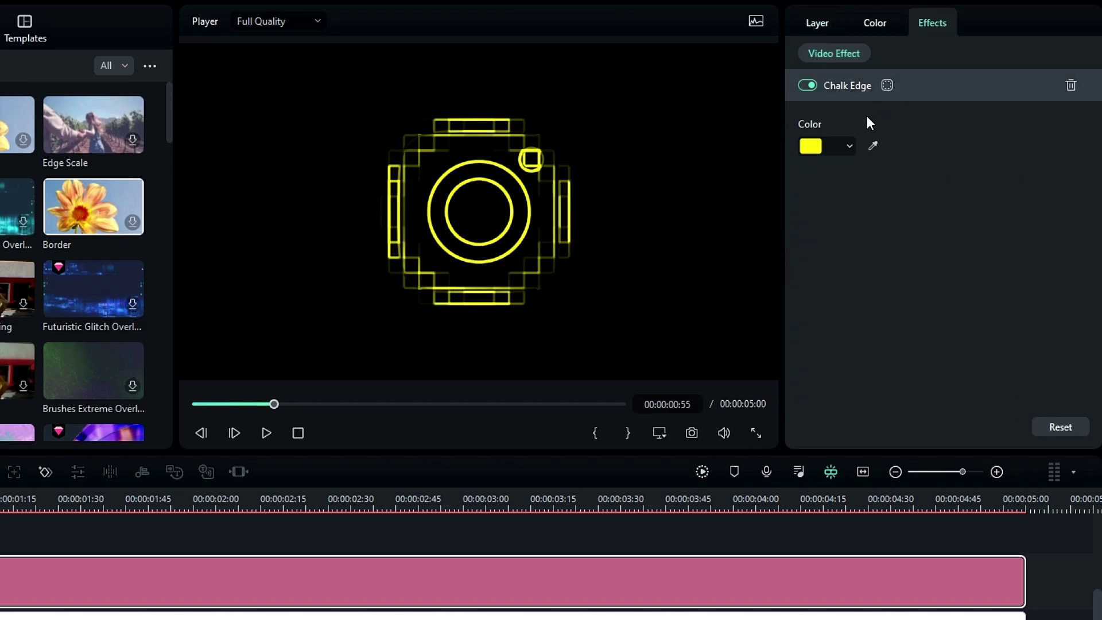
click(846, 146)
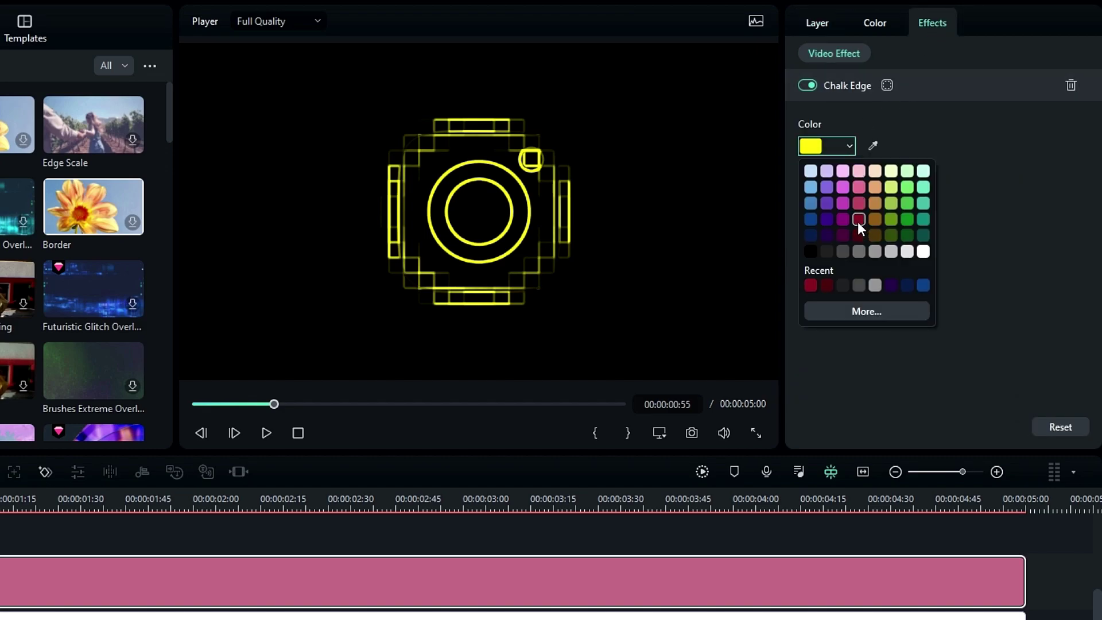
click(858, 220)
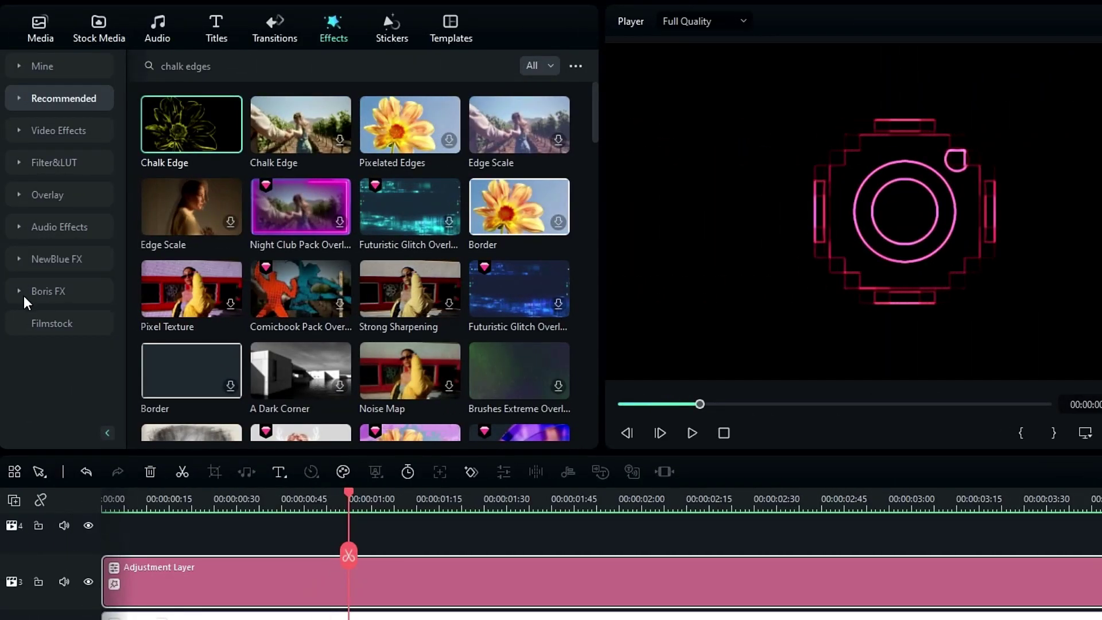
Step: Apply BCC Plus Glow from Boris FX Plus Lights to the Adjustment Layer
click(26, 291)
scroll(87, 332, down, 5)
click(64, 326)
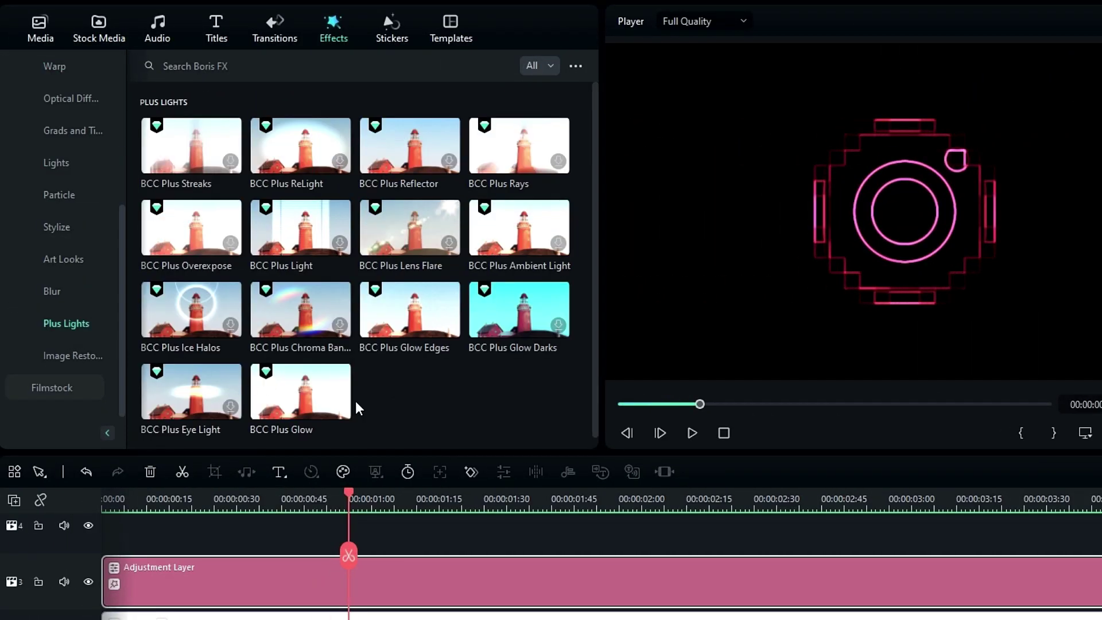
drag(306, 387, 248, 583)
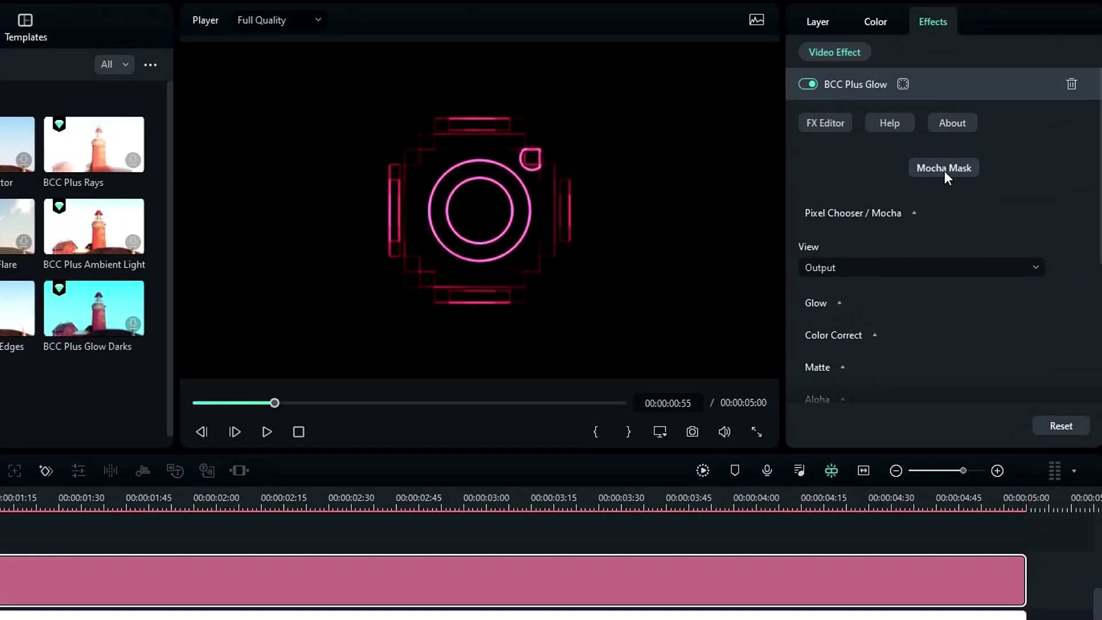
Step: Raise the BCC Plus Glow Brightness to 600
scroll(852, 215, down, 3)
click(838, 142)
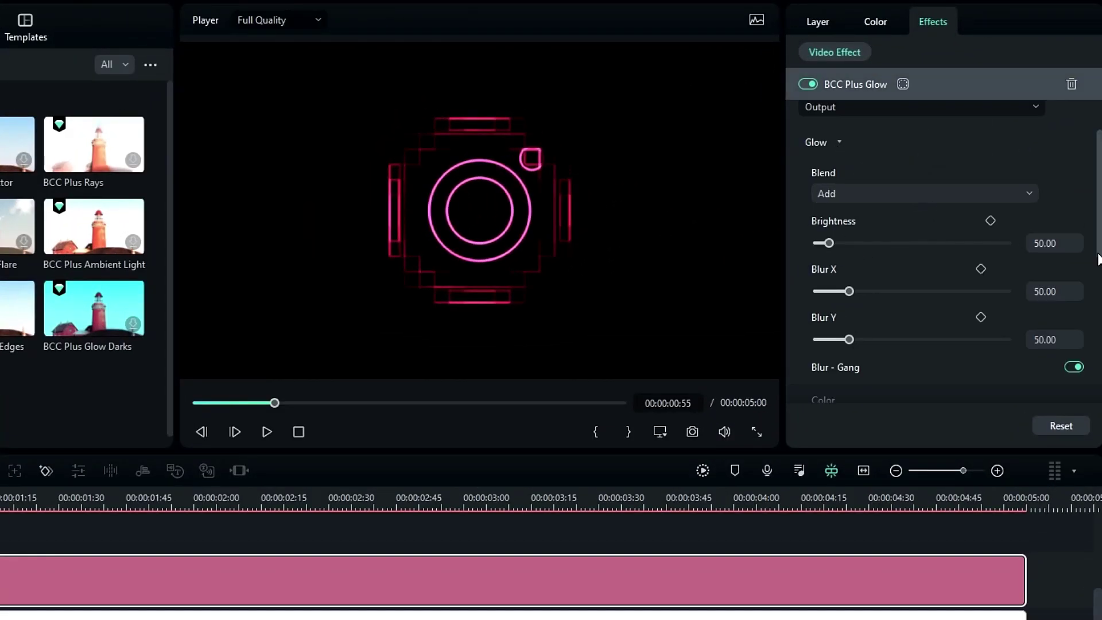
key(Return)
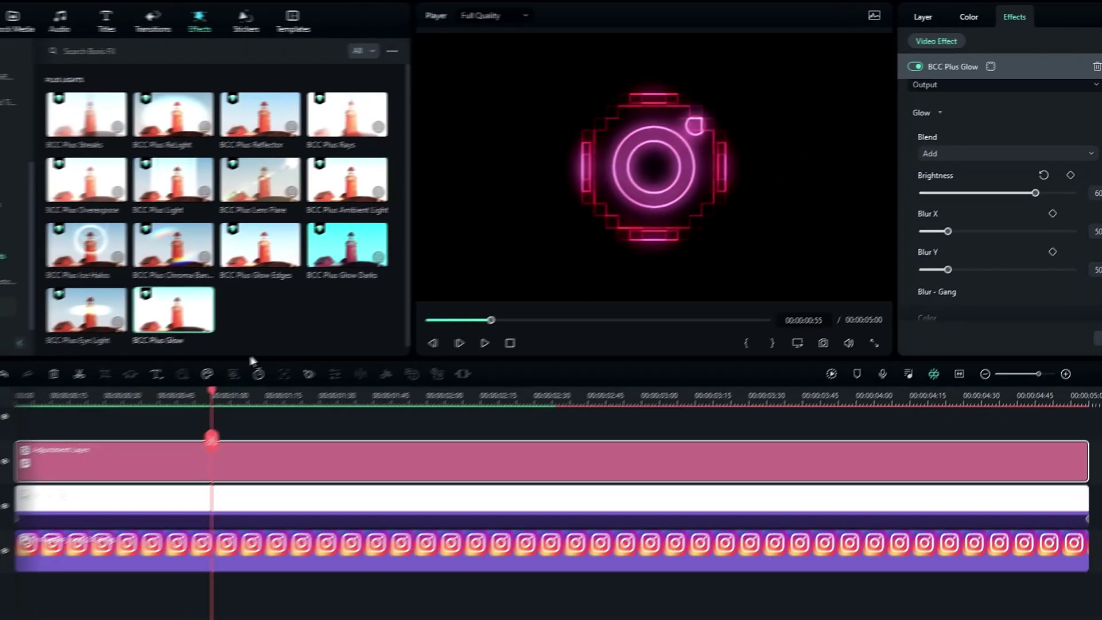
mouse_move(211, 396)
mouse_down()
mouse_move(79, 408)
mouse_move(204, 409)
mouse_up()
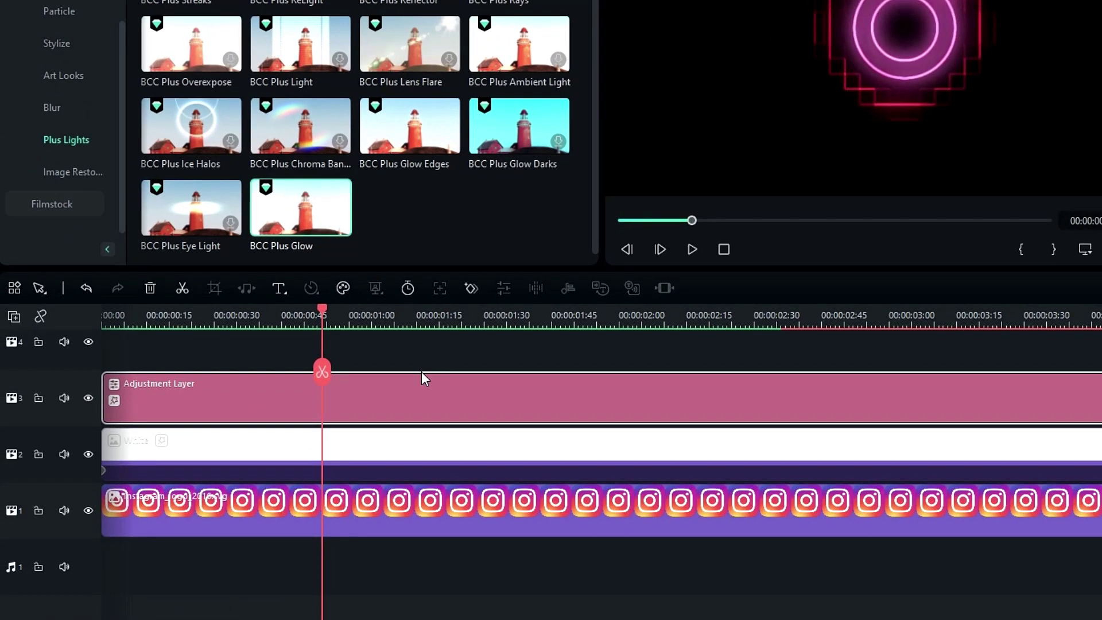
Step: Duplicate the glowing Adjustment Layer onto track 4, delayed by 5 frames
key(ctrl+c)
key(ctrl+v)
drag(263, 466, 78, 466)
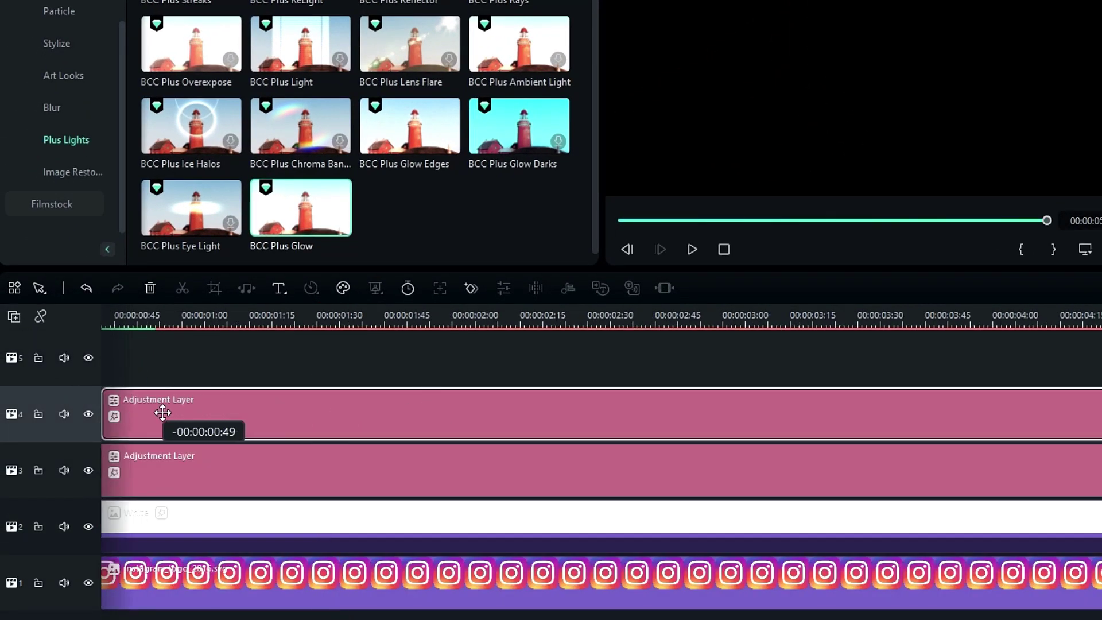
drag(162, 412, 172, 408)
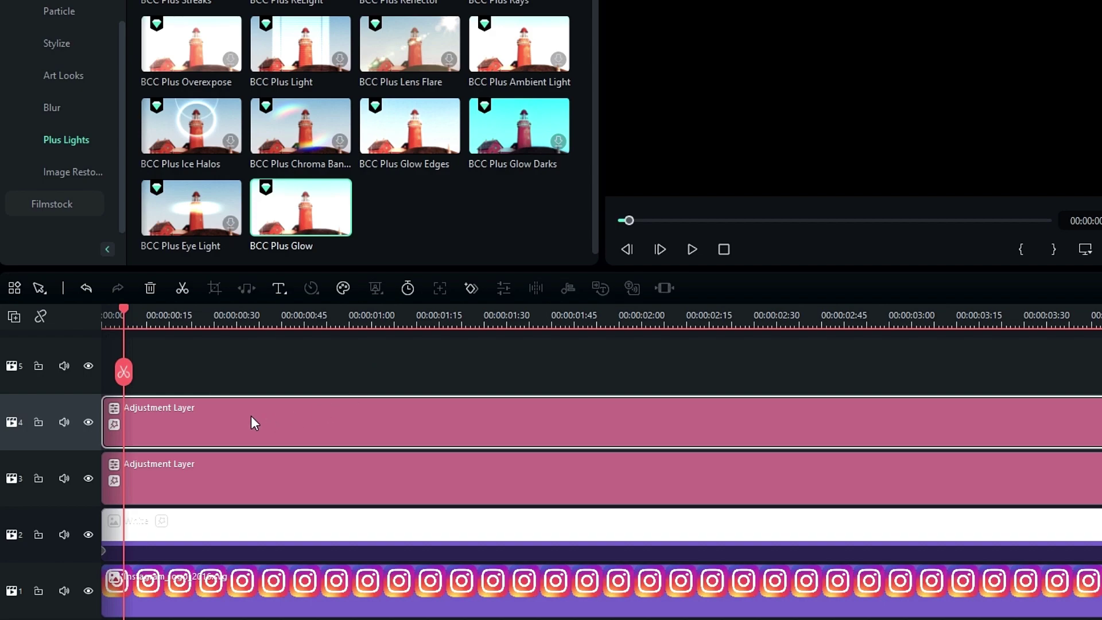
drag(251, 416, 282, 414)
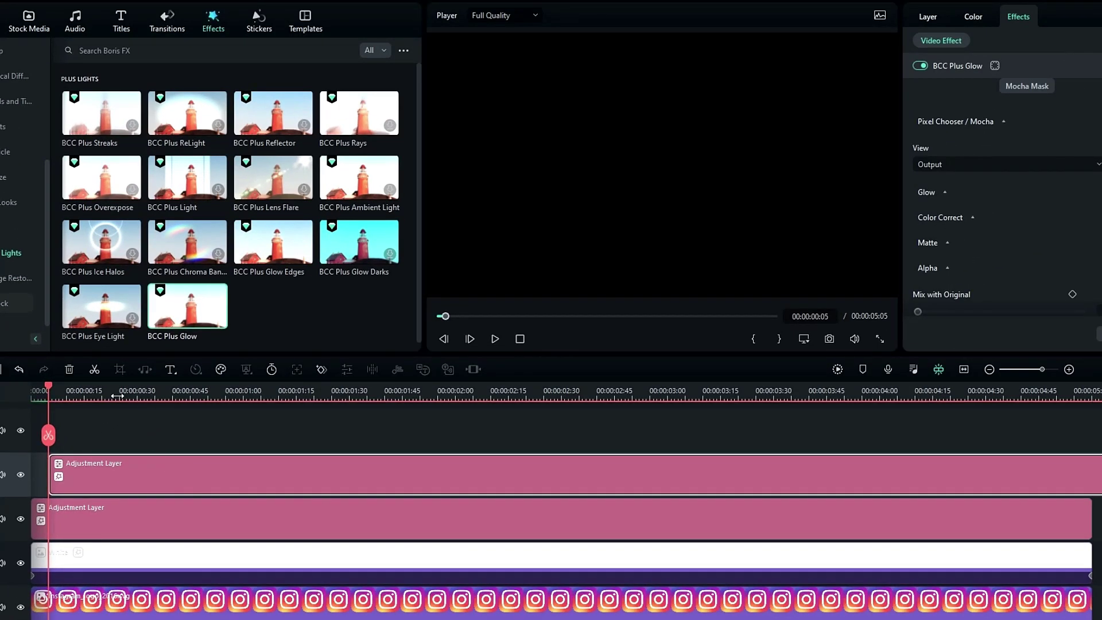
drag(48, 395, 276, 396)
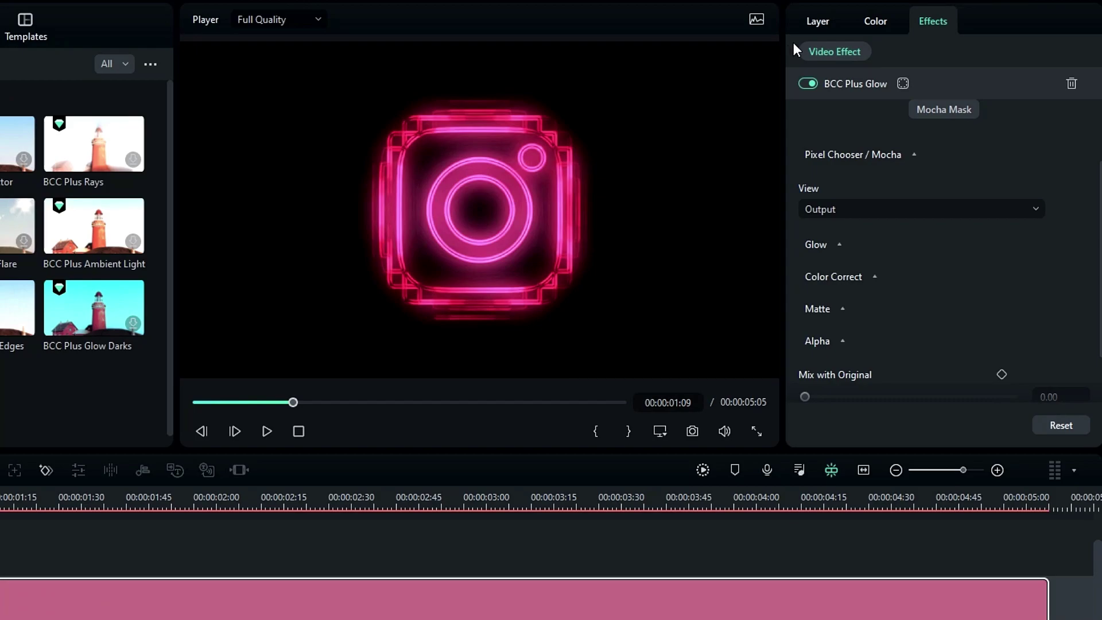
Step: Set the duplicate layer's Blend Mode to Lighten
click(920, 14)
click(850, 285)
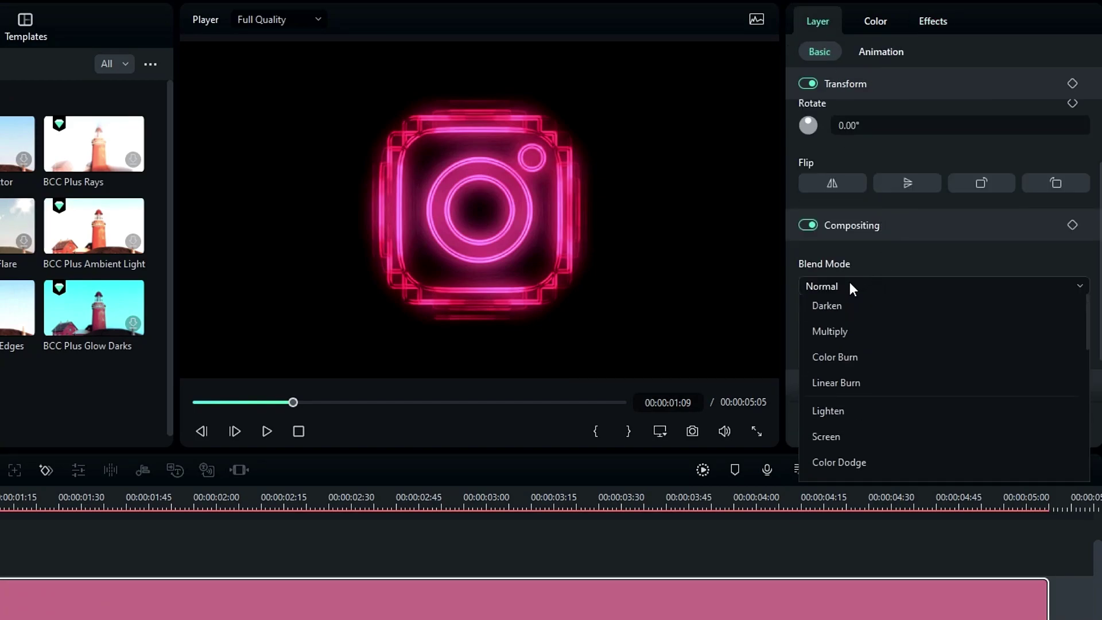
click(823, 453)
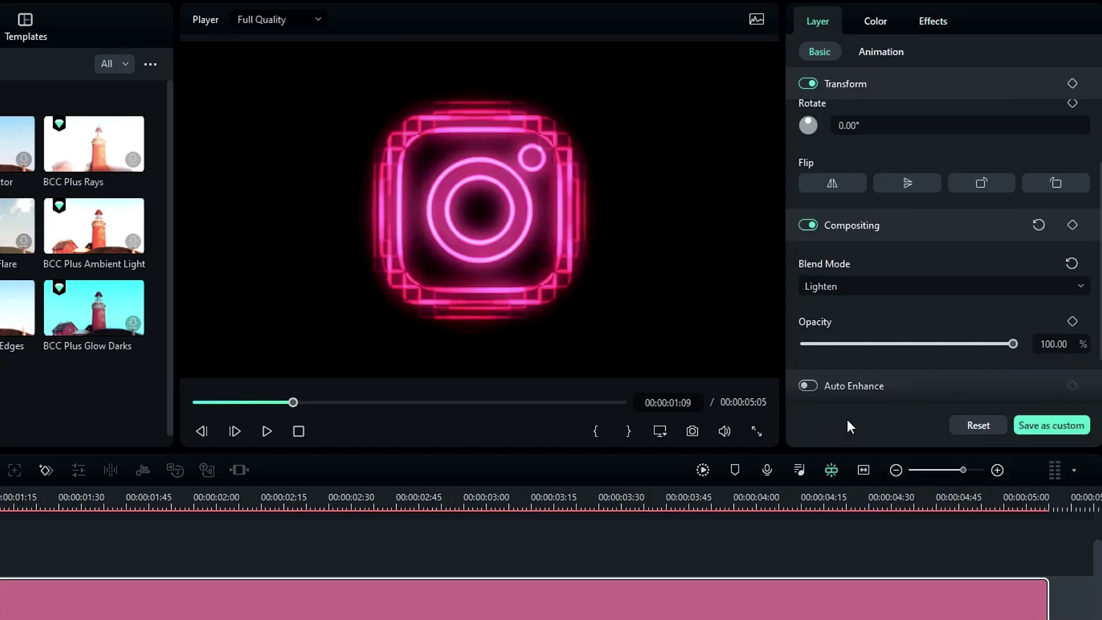
Step: Change the duplicate's Chalk Edge outline colour to dark crimson
click(925, 18)
click(843, 144)
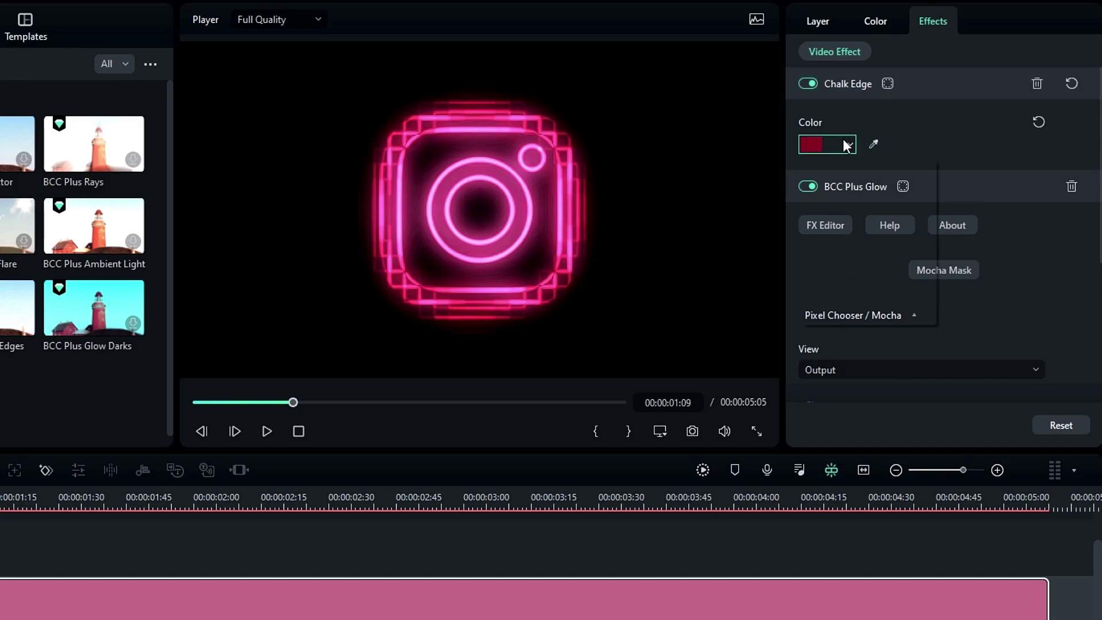
click(859, 217)
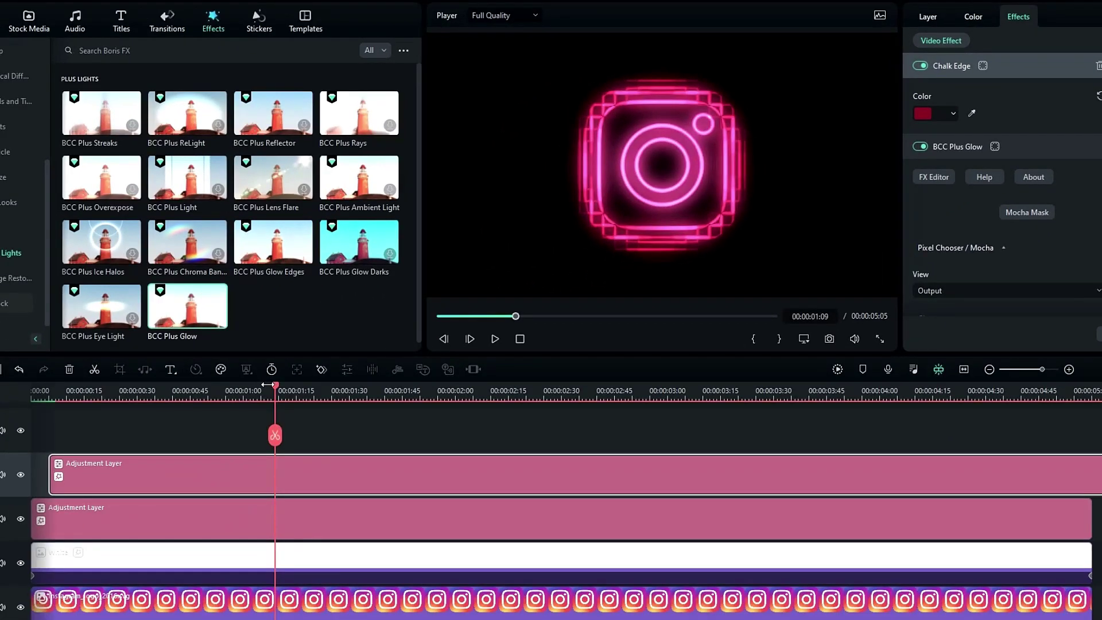
click(487, 401)
Step: Put the Logo Reveal clip from Project Media on the top track 5
drag(625, 491, 0, 524)
drag(97, 413, 254, 433)
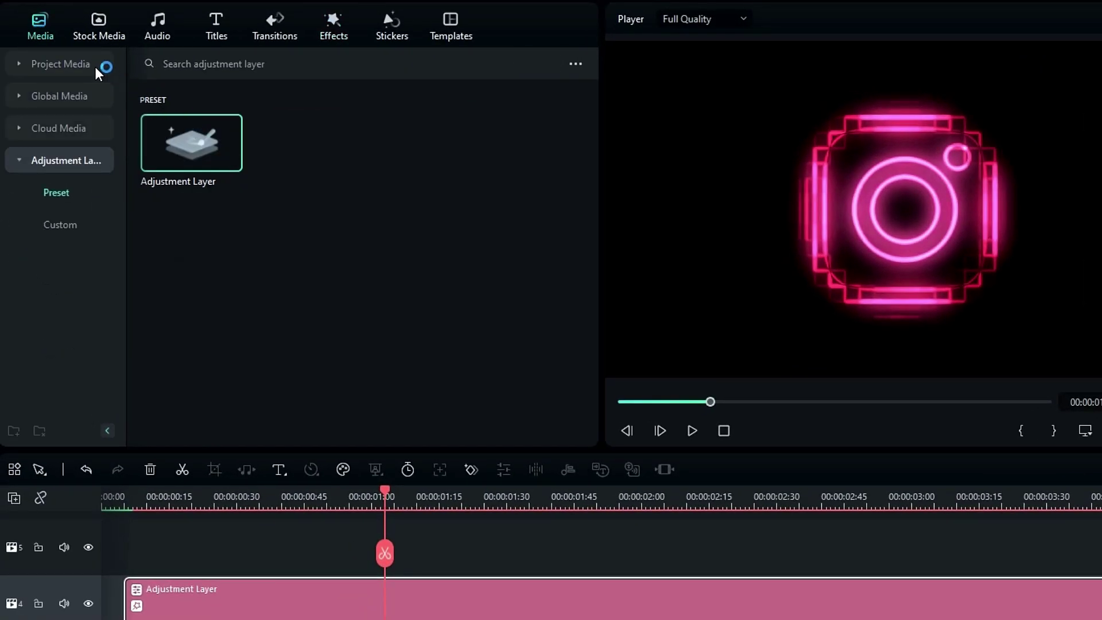
click(96, 67)
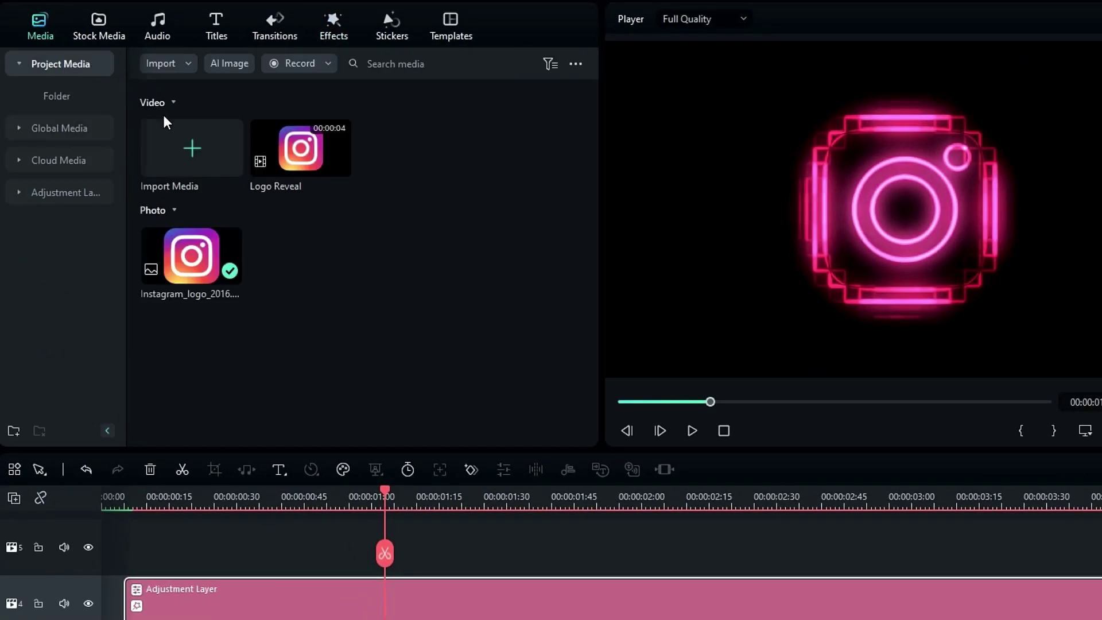
drag(317, 172, 138, 548)
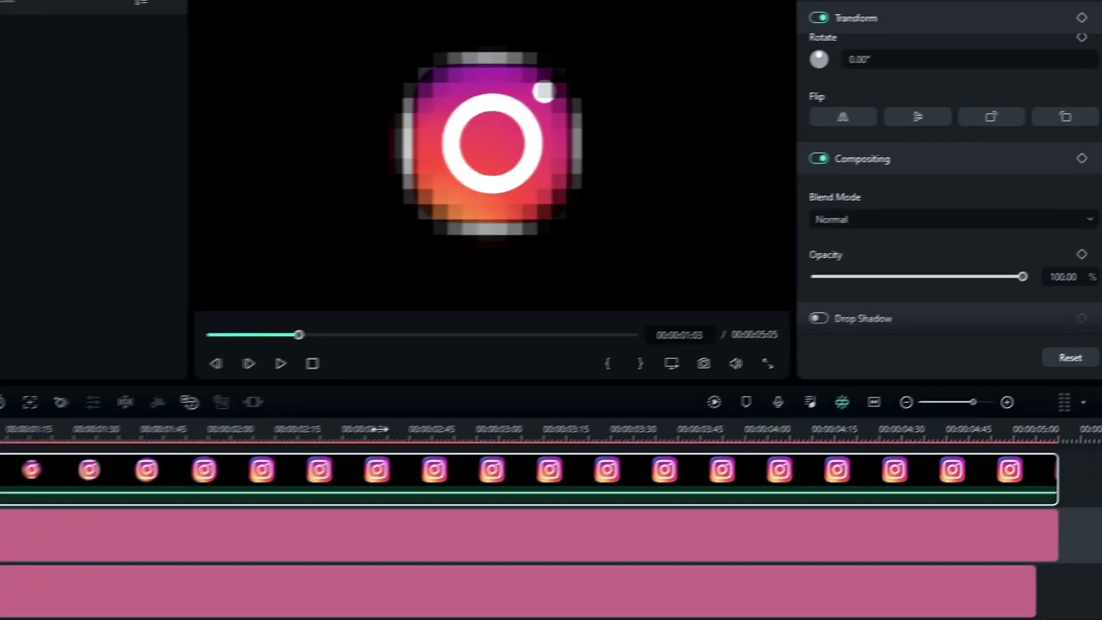
Step: Blend the Logo Reveal clip with Lighten and shift it two frames later
click(872, 221)
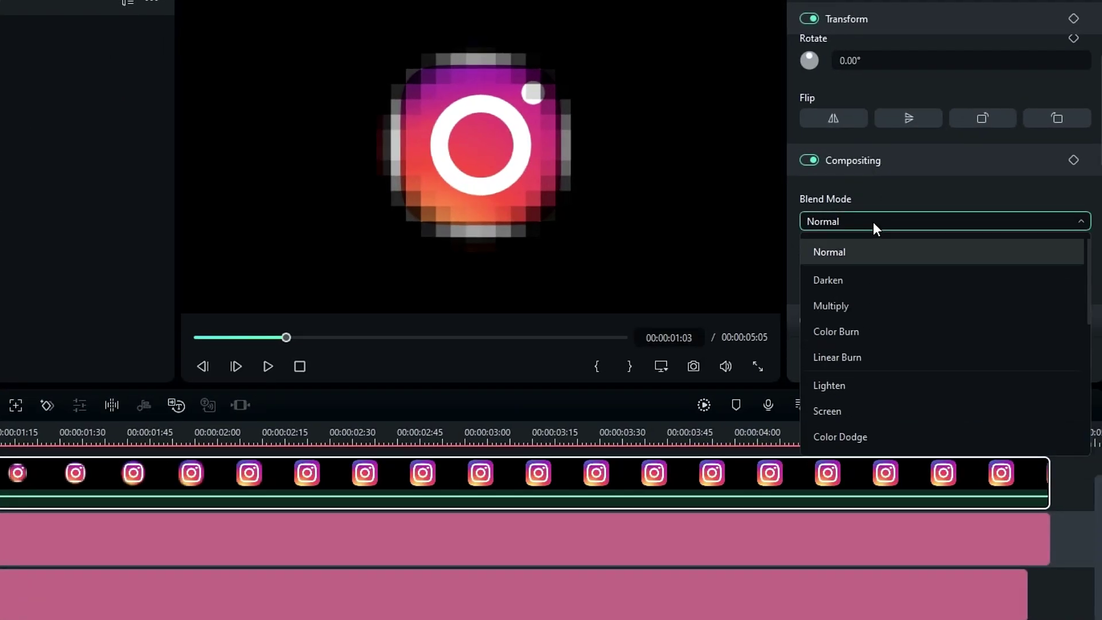
click(851, 384)
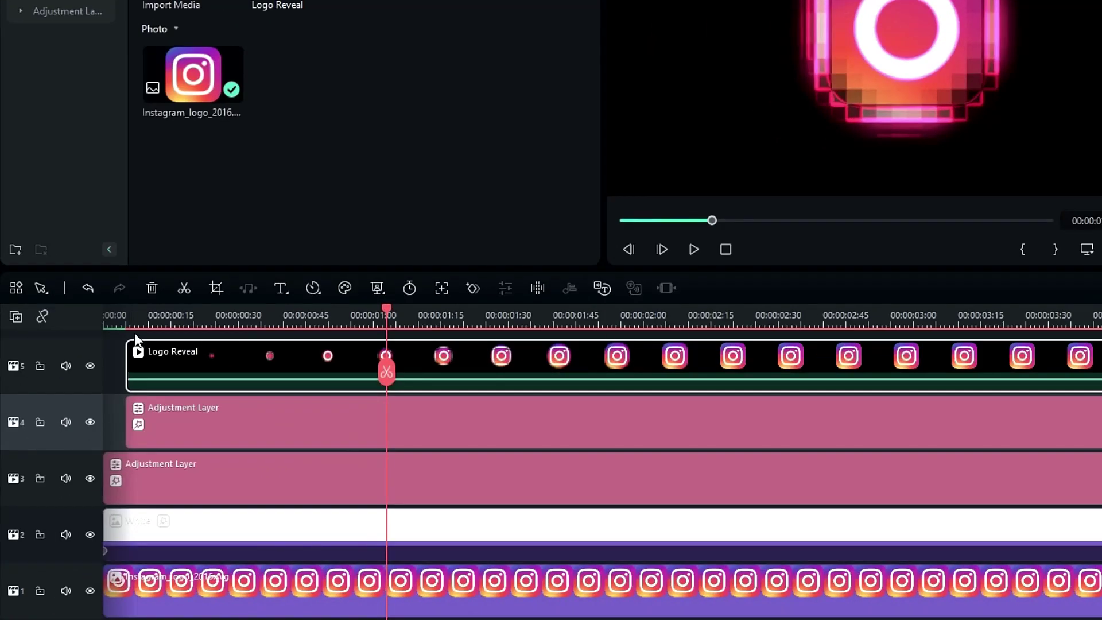
key(Home)
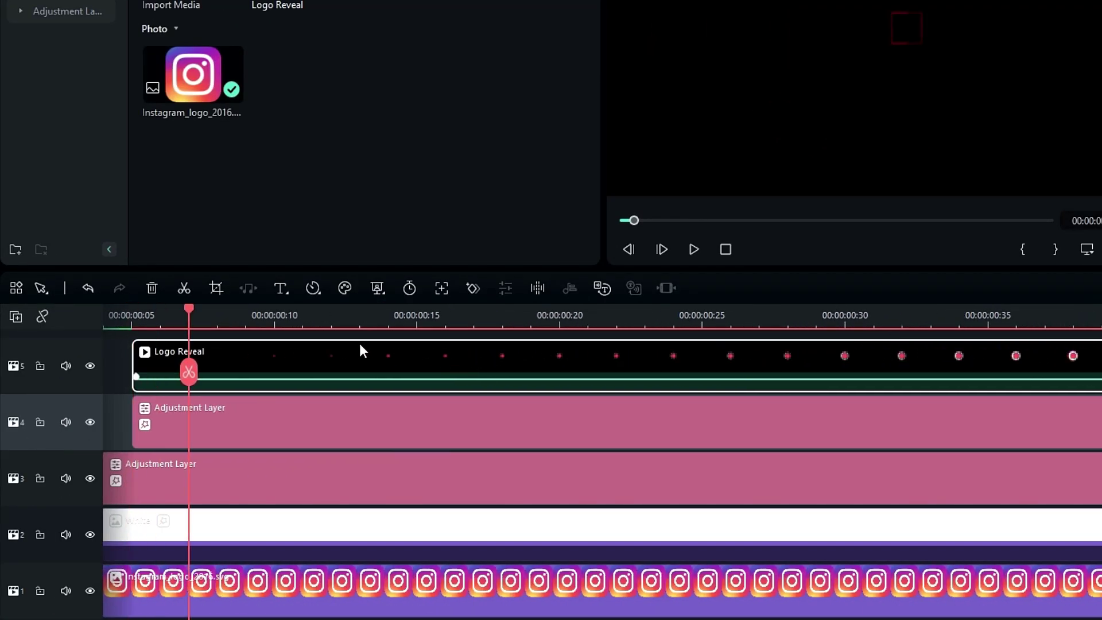
drag(362, 350, 413, 352)
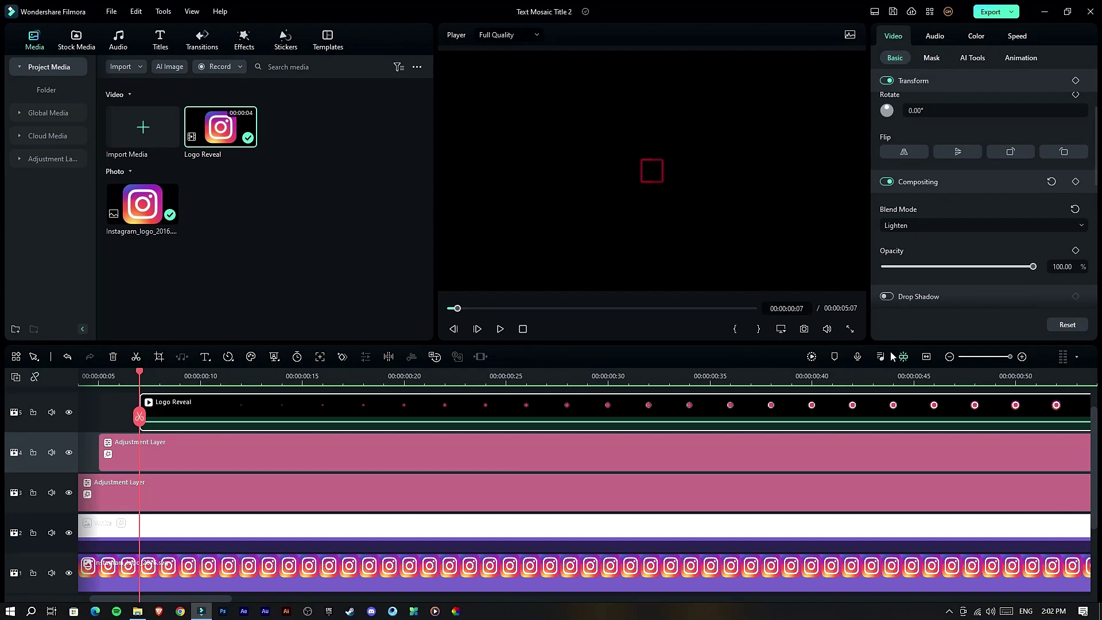
Step: Fit the timeline to the project and review the logo around 2 to 2.5 seconds
click(927, 357)
click(1043, 382)
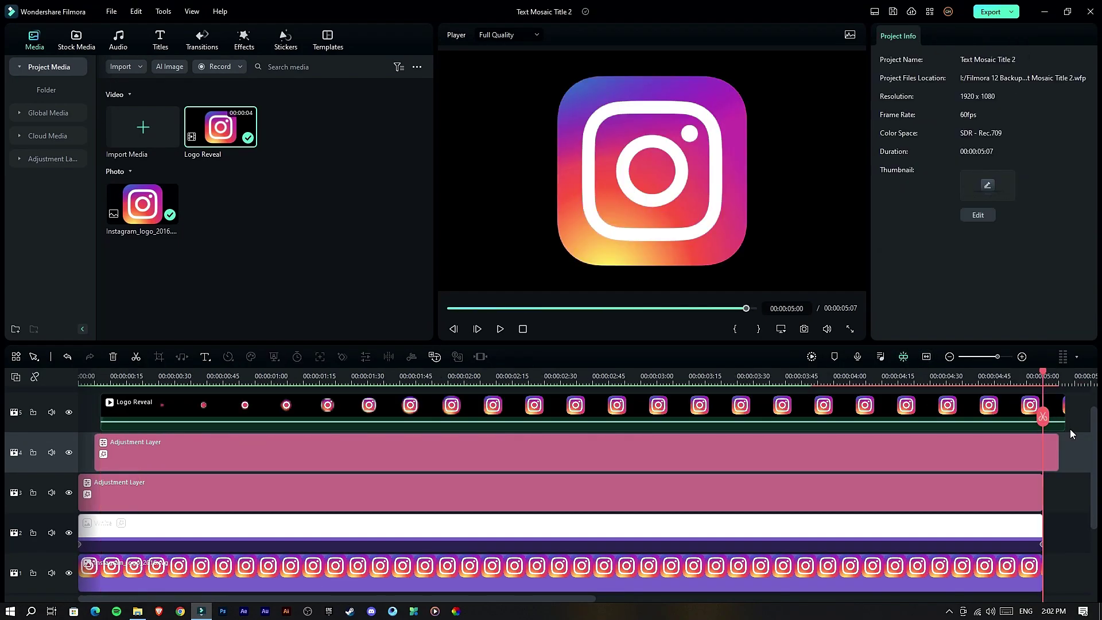
click(541, 376)
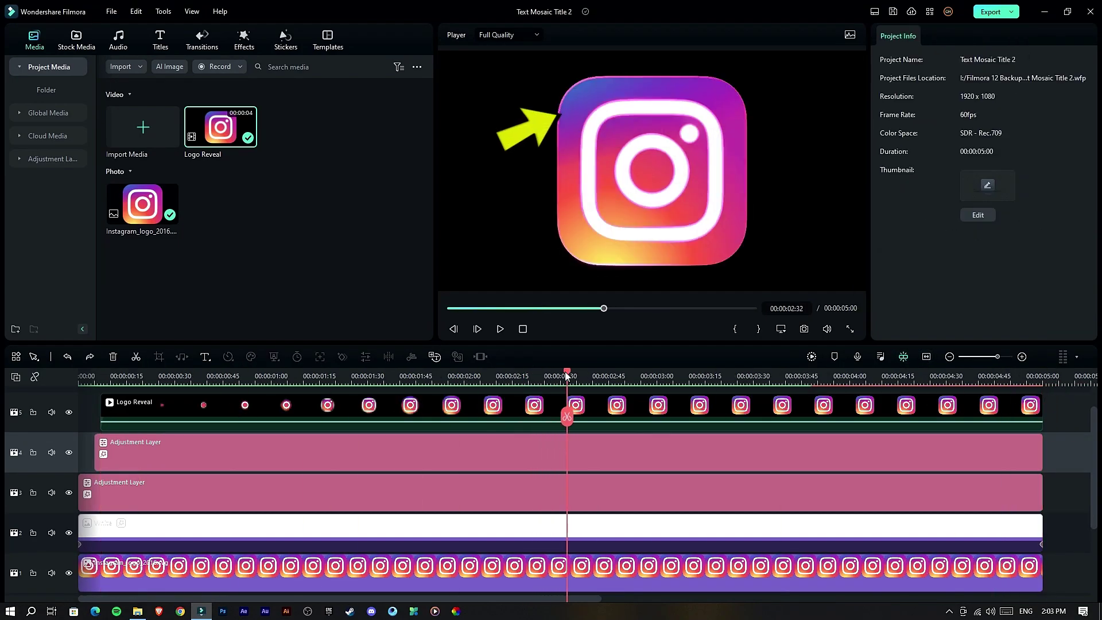
drag(565, 376, 463, 376)
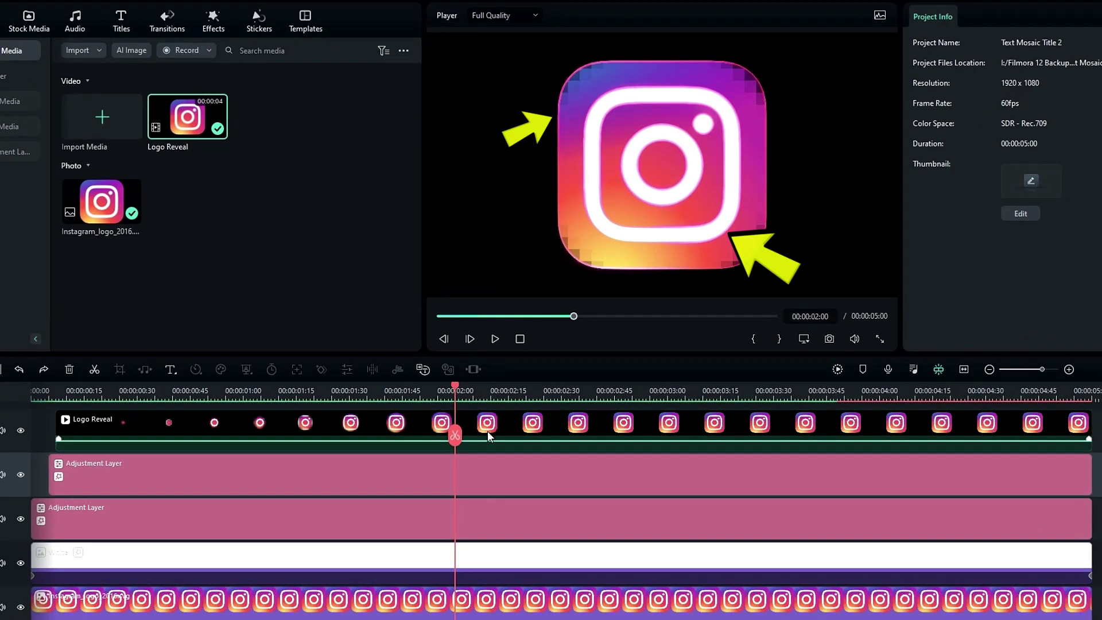
Step: Keyframe the top adjustment layer's glow Brightness from 600 at 2s to 0 at 4s
scroll(535, 441, down, 1)
click(519, 421)
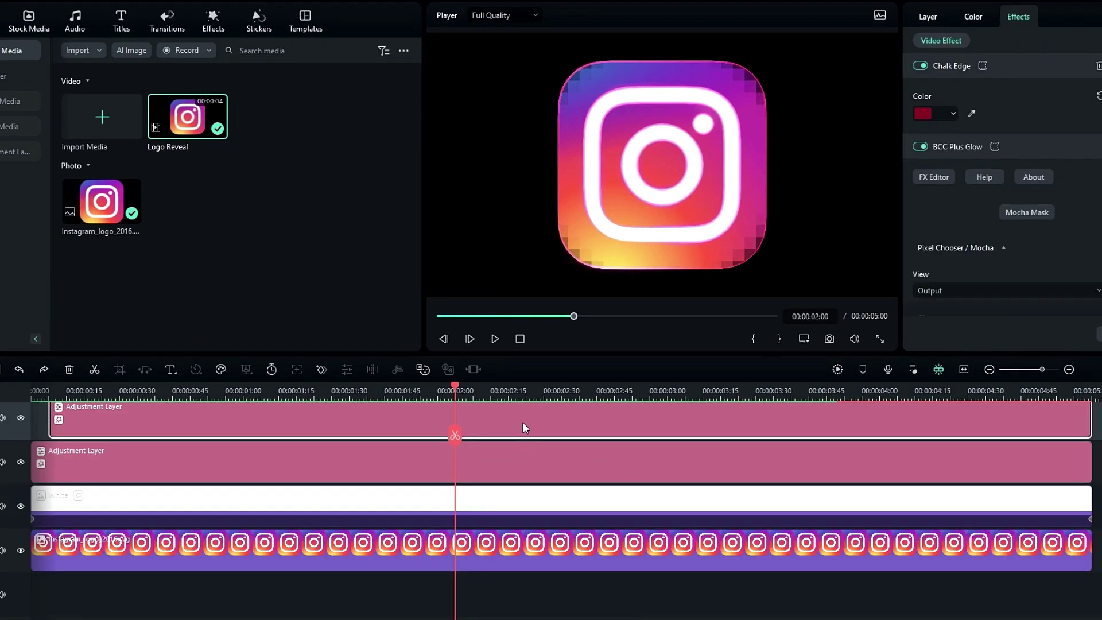
scroll(522, 421, up, 1)
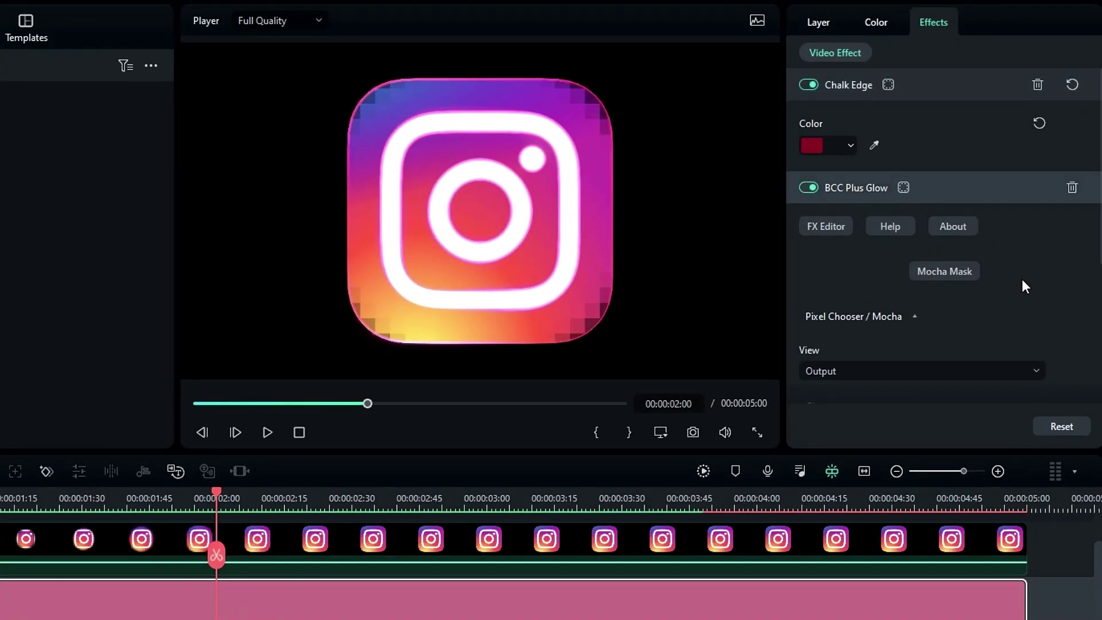
scroll(1010, 275, down, 2)
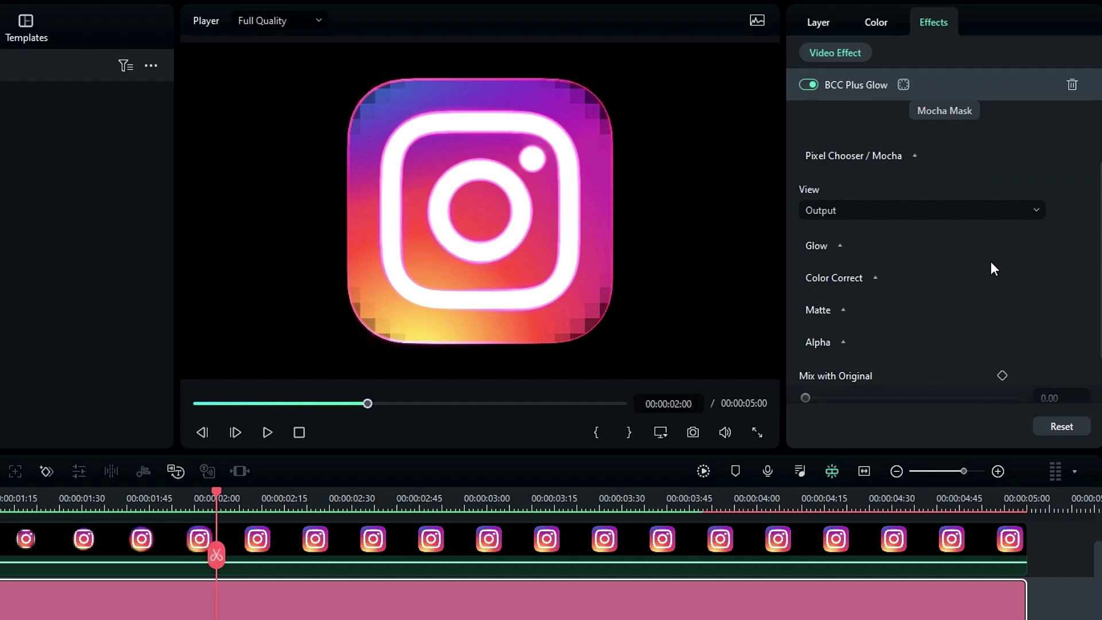
click(837, 242)
scroll(970, 318, down, 2)
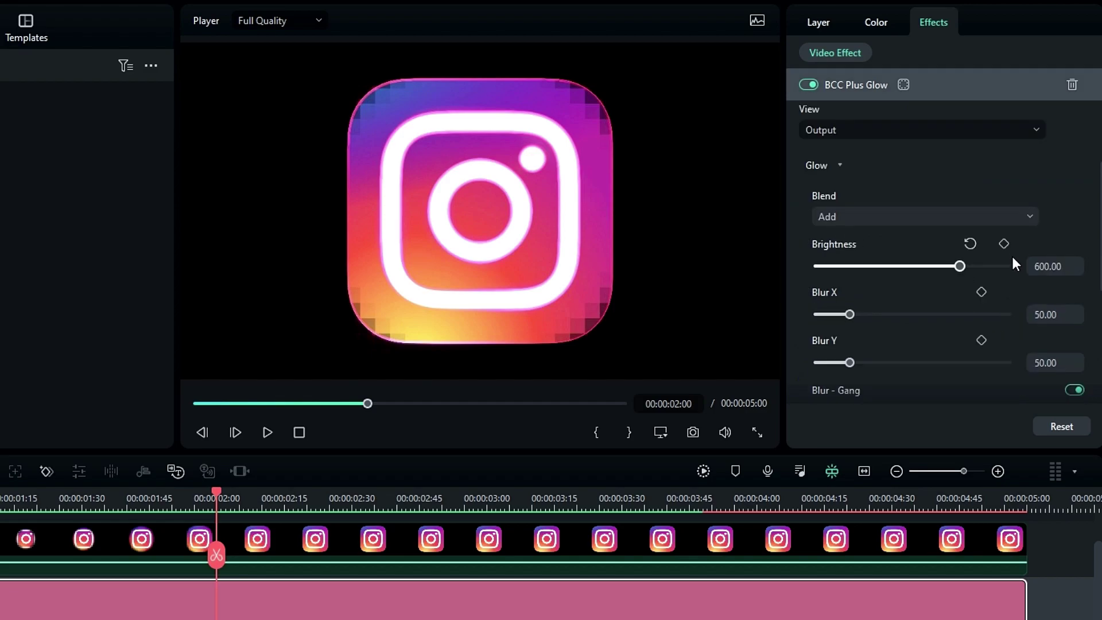
click(1004, 243)
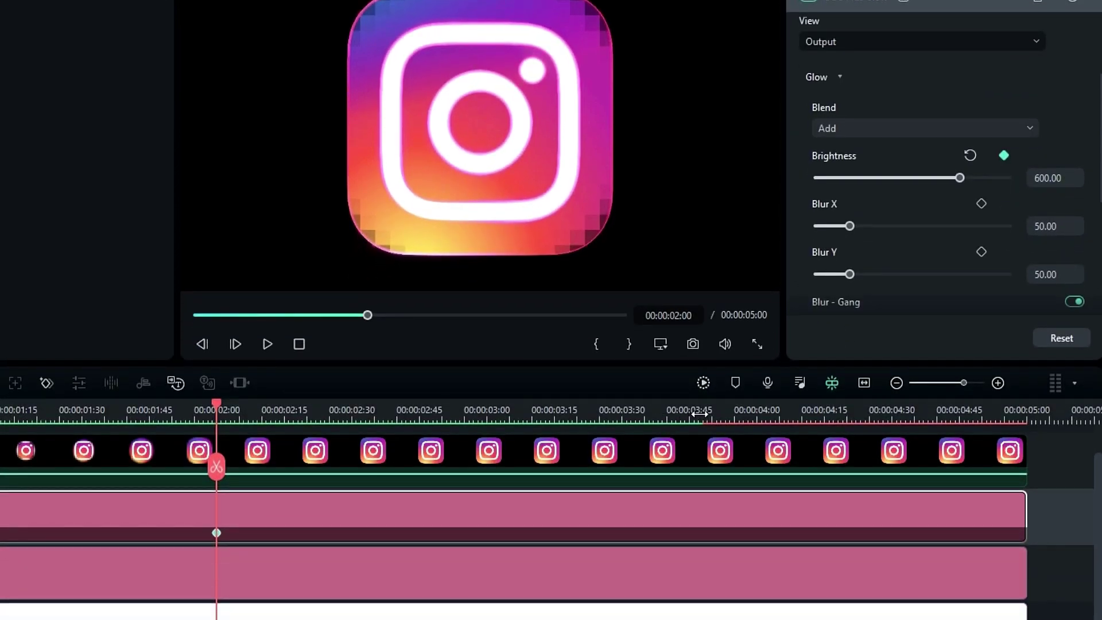
click(752, 411)
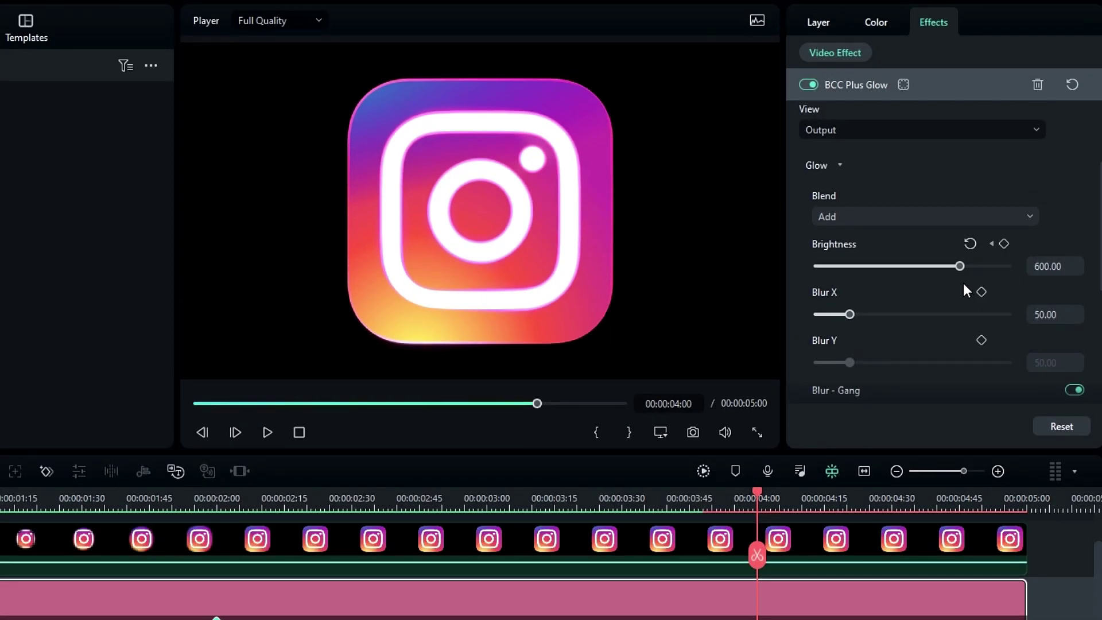
drag(957, 178, 945, 177)
drag(942, 263, 785, 264)
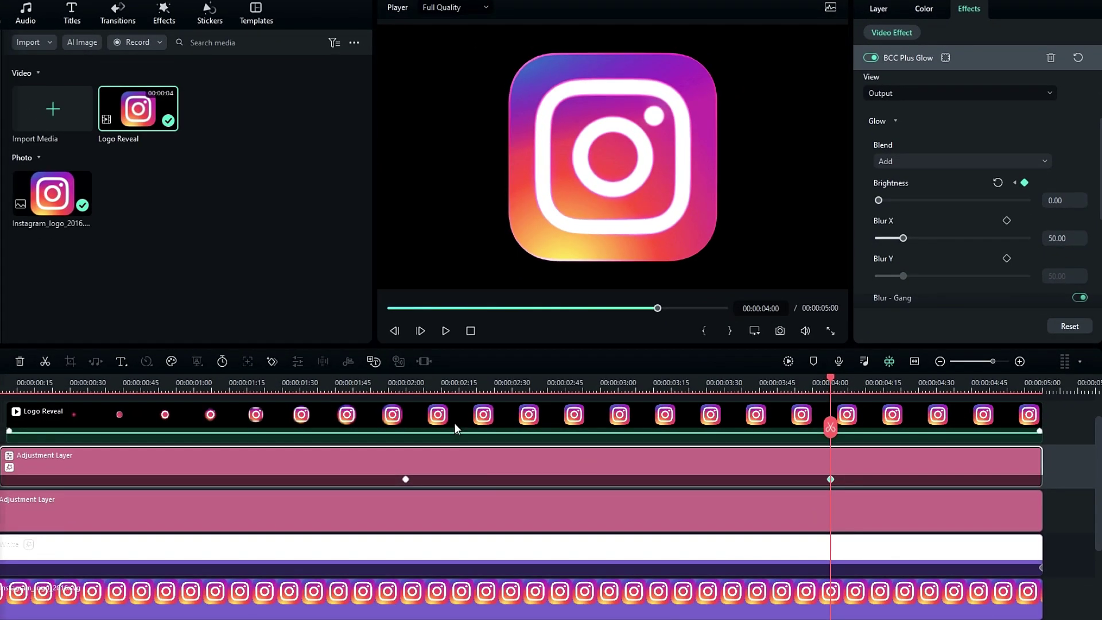
click(405, 383)
Step: Fade the second adjustment layer's glow Brightness to 0 at 4 seconds
click(453, 511)
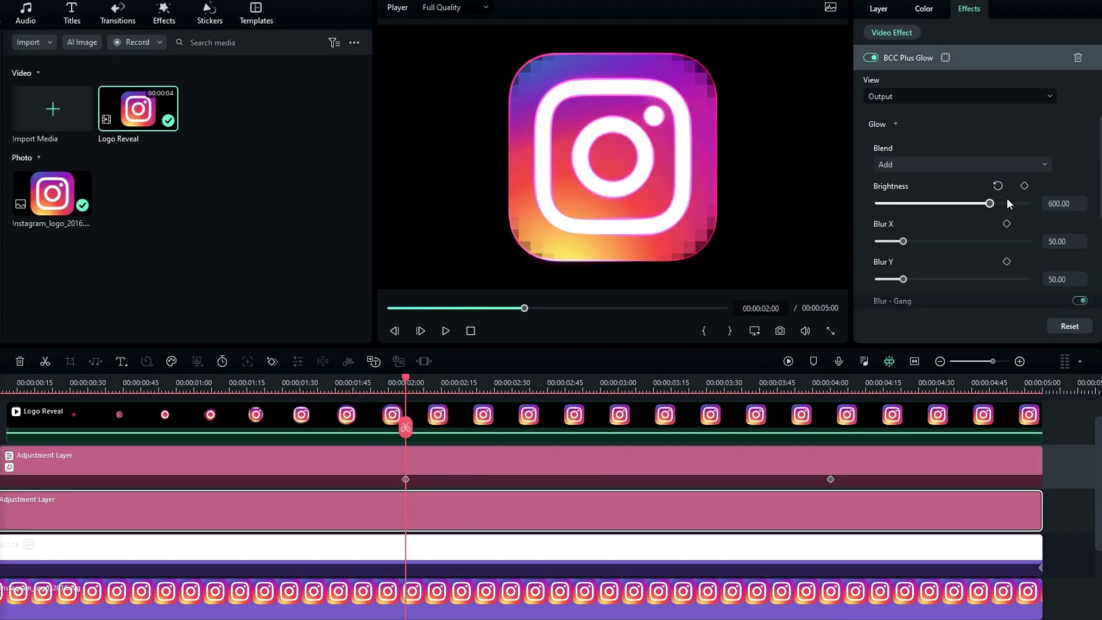
click(832, 382)
drag(989, 203, 875, 203)
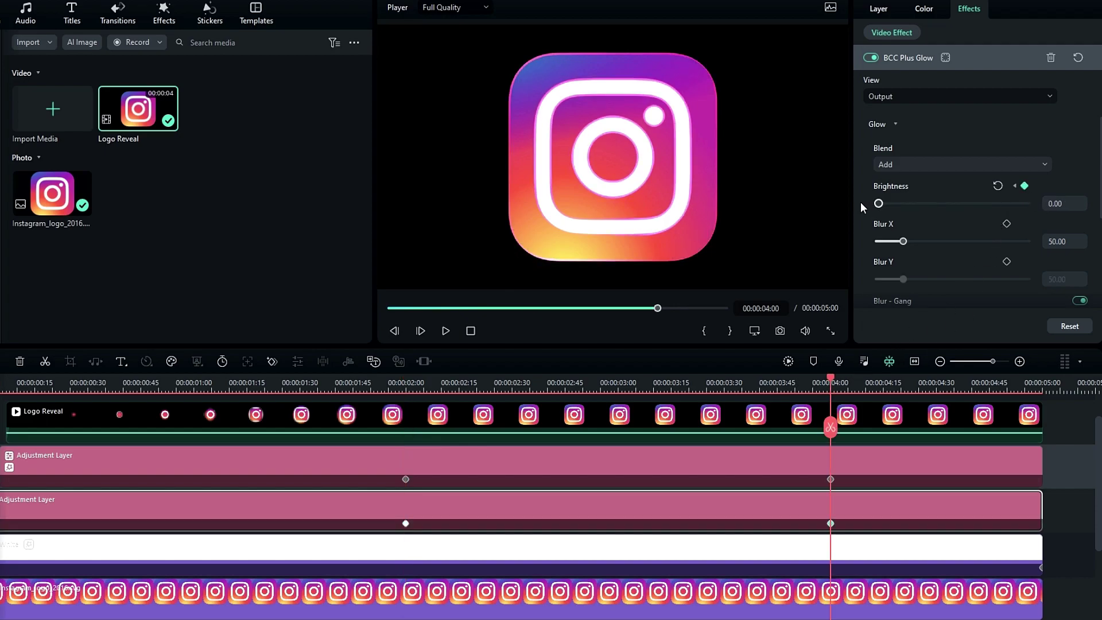
scroll(726, 557, down, 2)
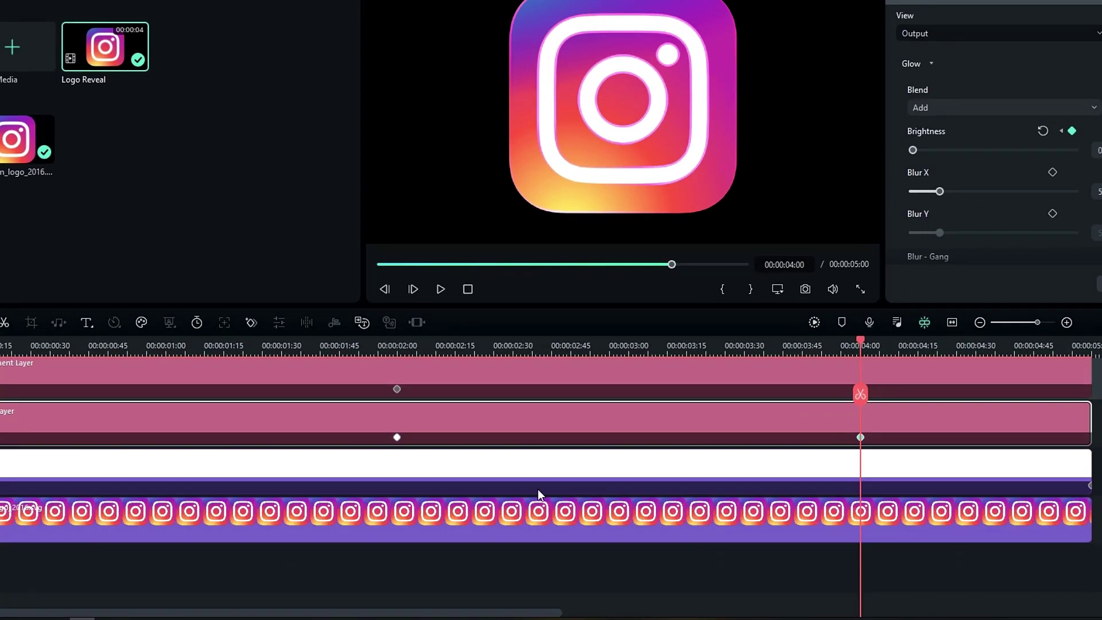
click(412, 521)
click(393, 346)
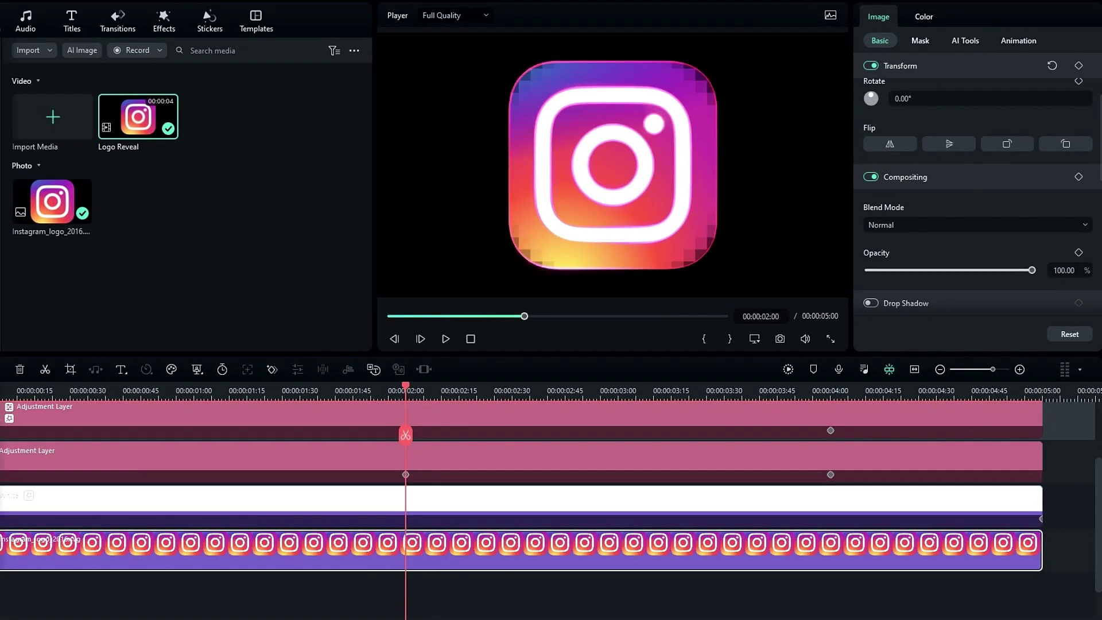
Step: Keyframe the logo's opacity from 100% at 2s down to 45.56% at 4s, then render a preview
click(1078, 253)
click(830, 389)
drag(953, 269, 868, 269)
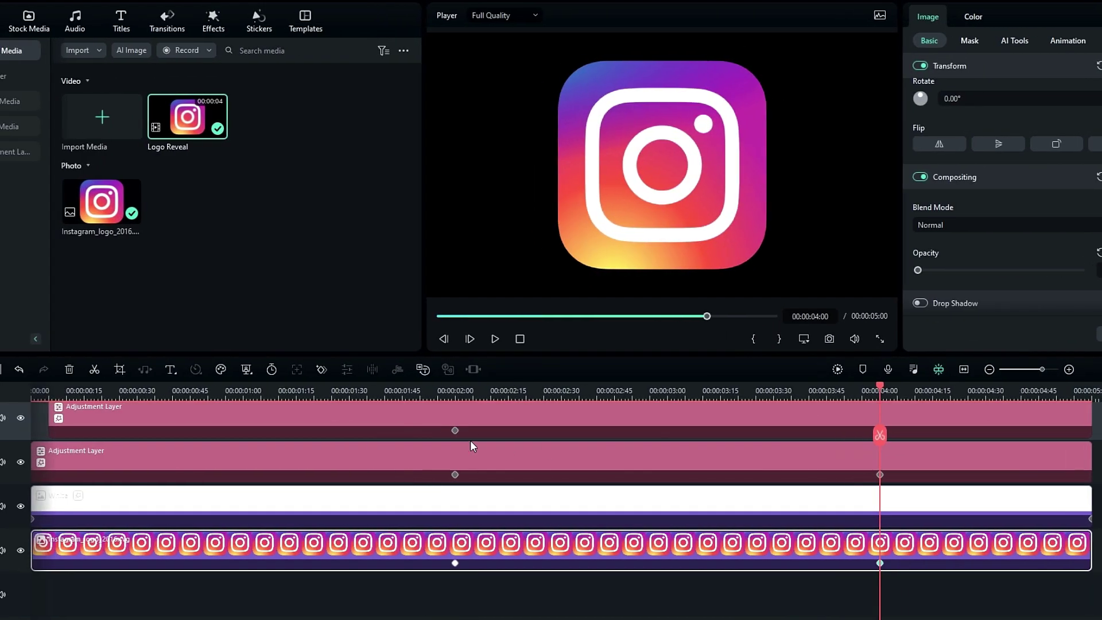
click(837, 369)
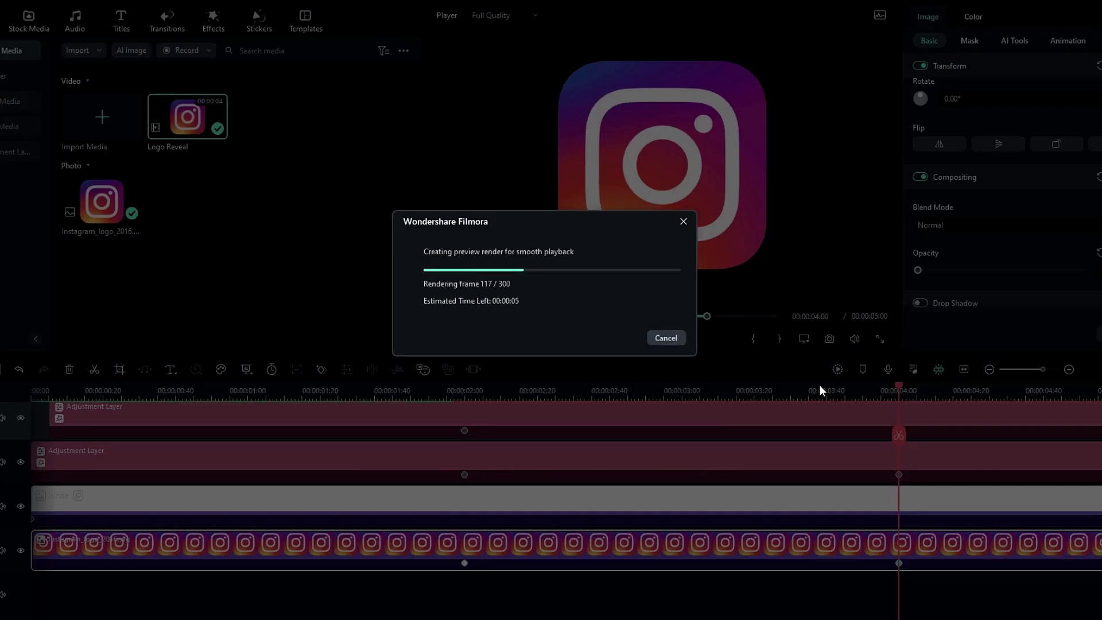